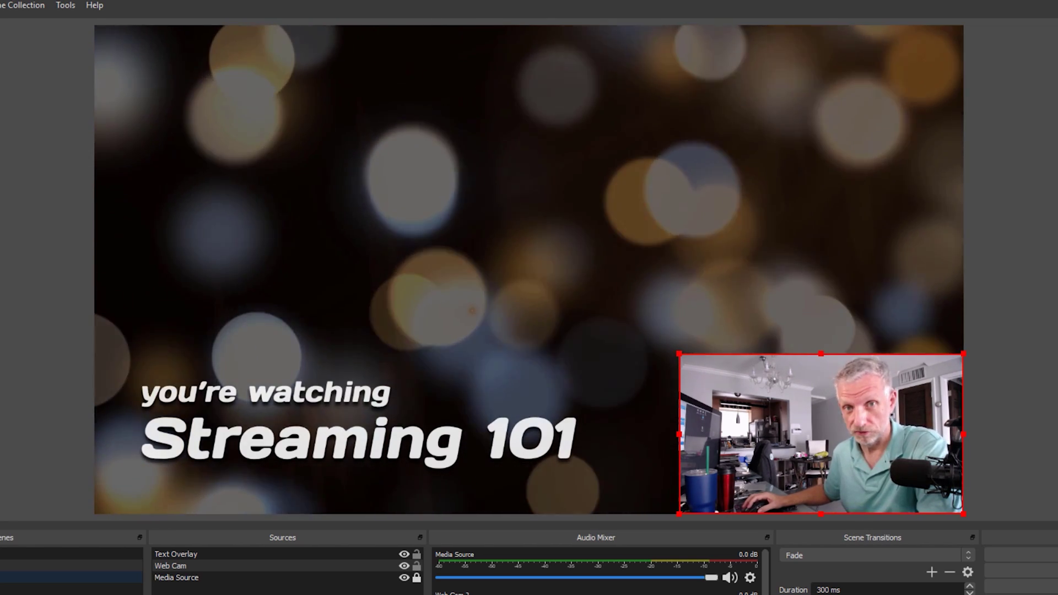
Step: Compare the sources and audio mixer of the Desktop and My Game scenes, ending on My Game
key("F2")
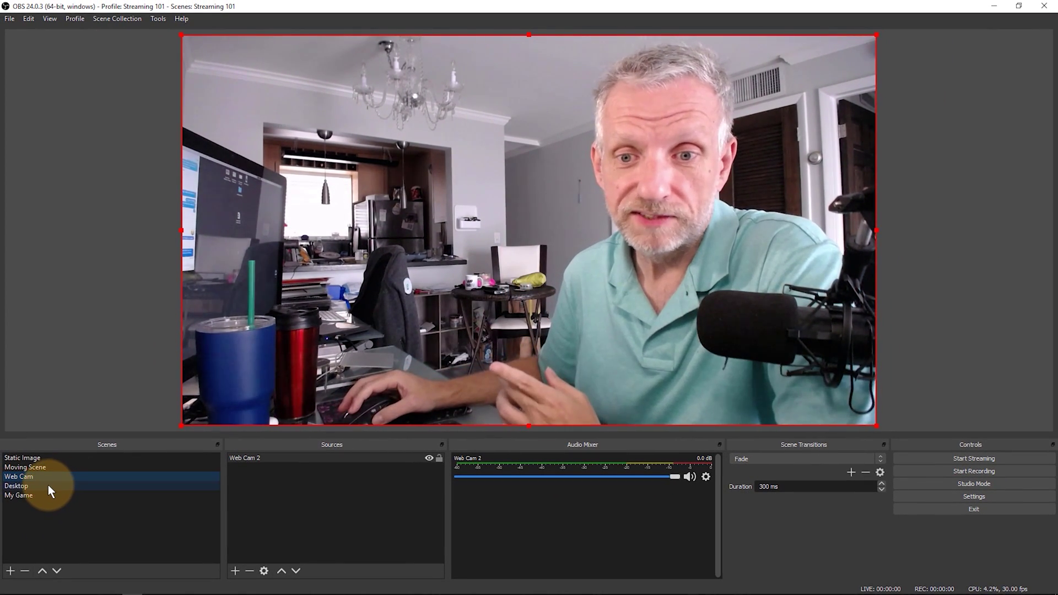
left_click(48, 484)
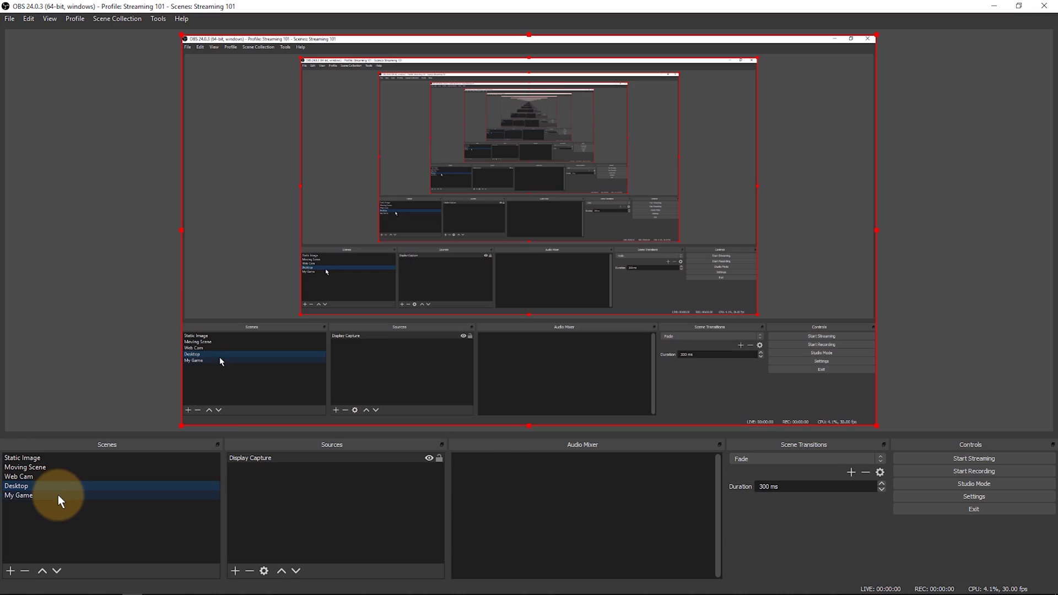
left_click(58, 494)
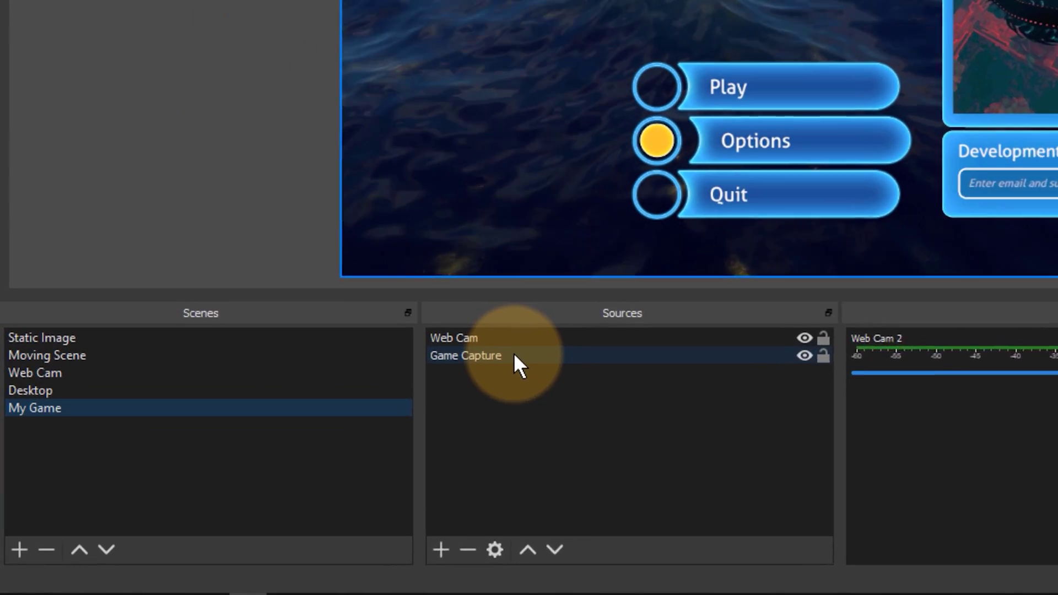
left_click(299, 392)
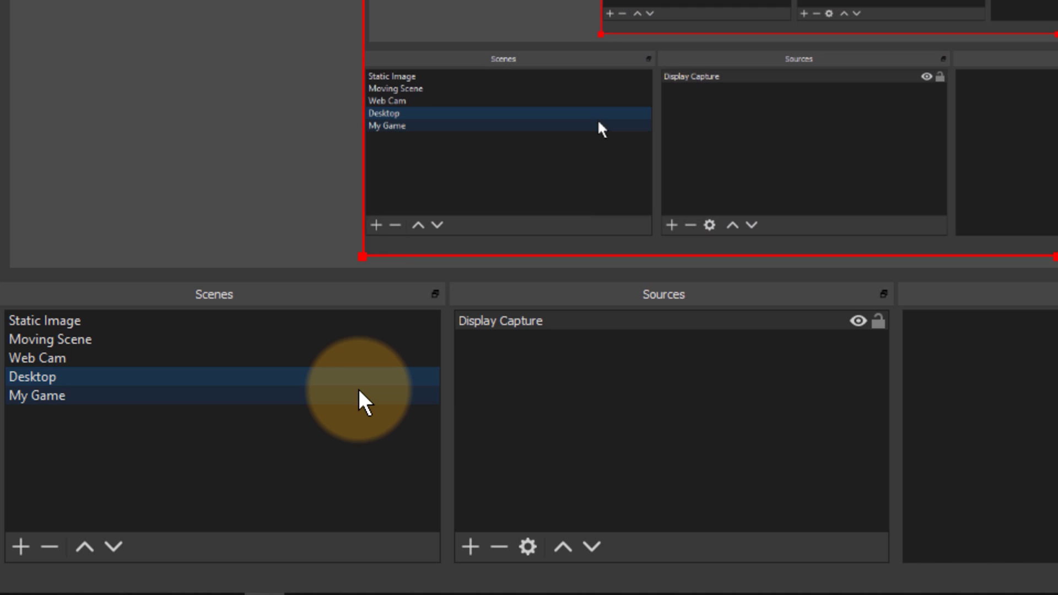
left_click(359, 392)
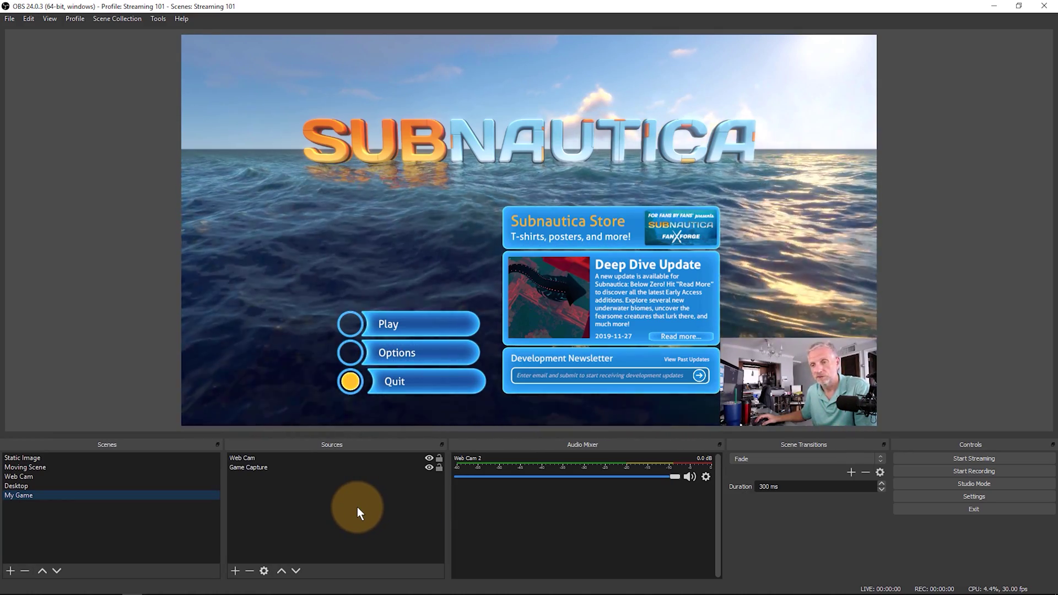
Step: Add a new Audio Output Capture source to the My Game scene, using Speakers (USB Audio Device) as its device
left_click(301, 461)
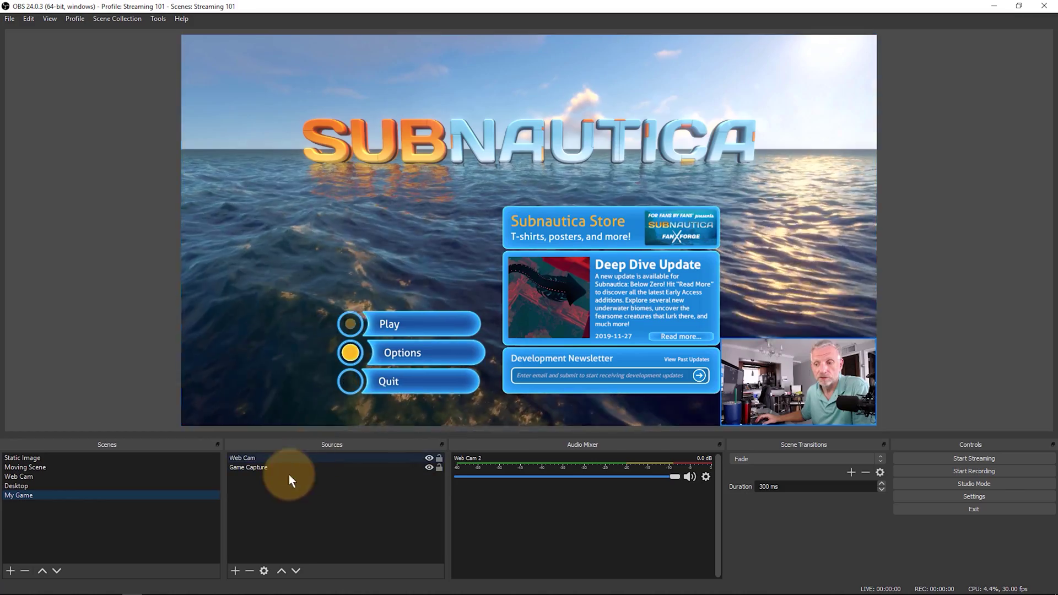
left_click(279, 548)
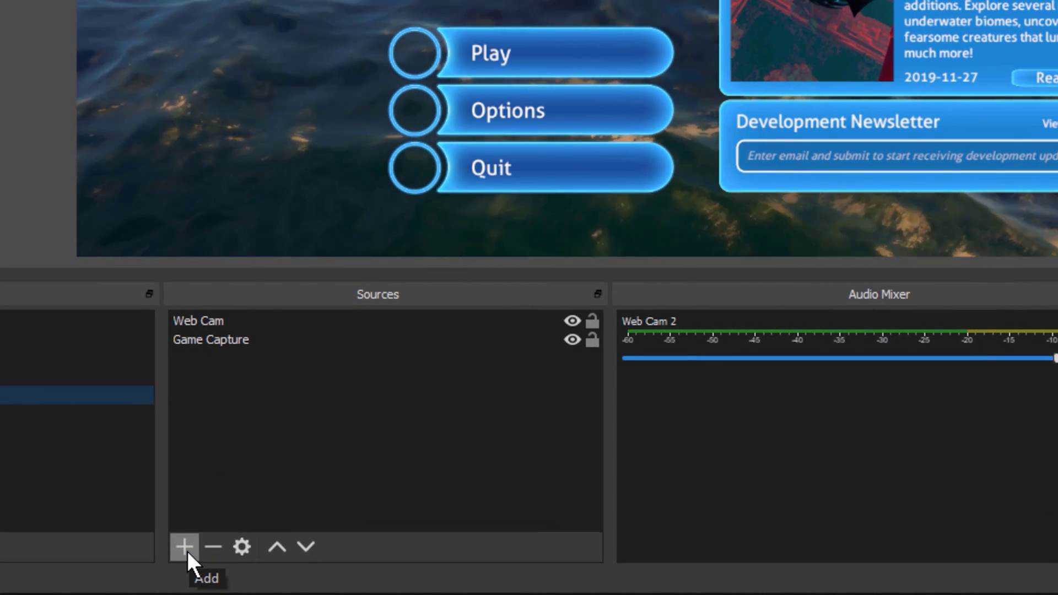
left_click(185, 548)
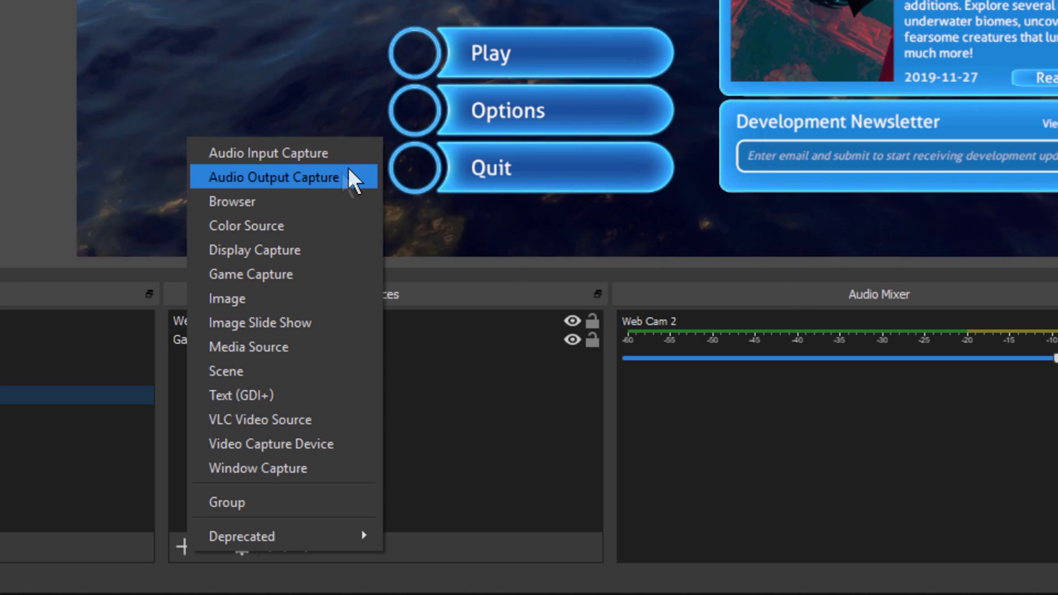
left_click(345, 179)
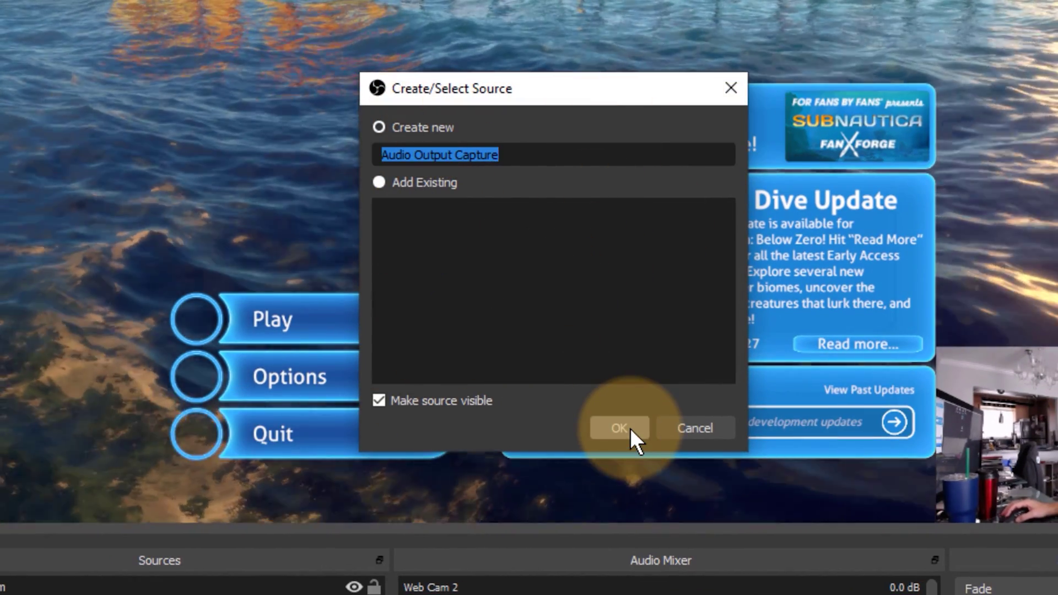
left_click(618, 428)
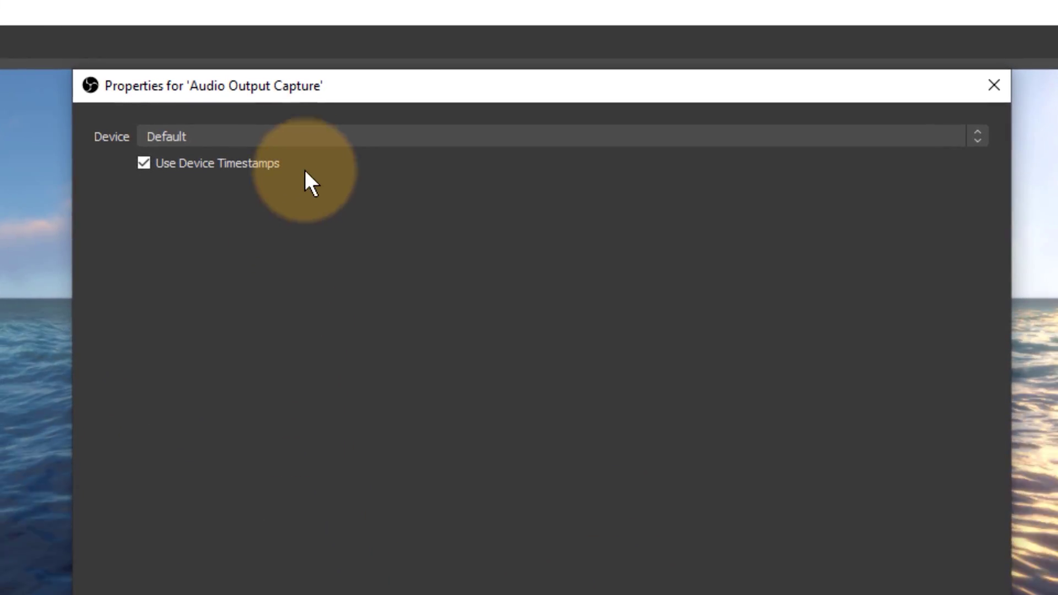
left_click(382, 137)
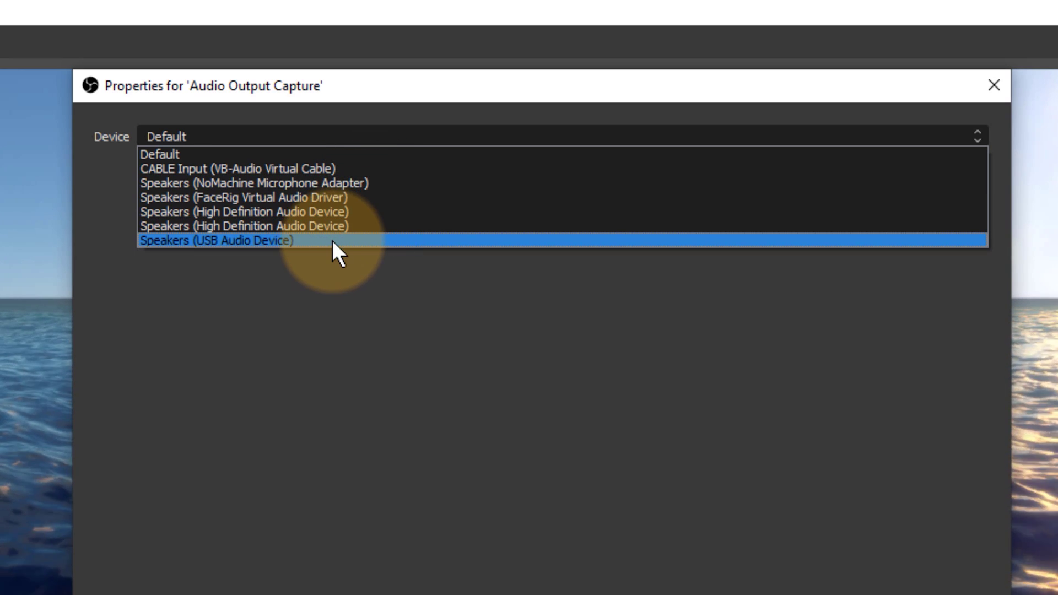
left_click(306, 240)
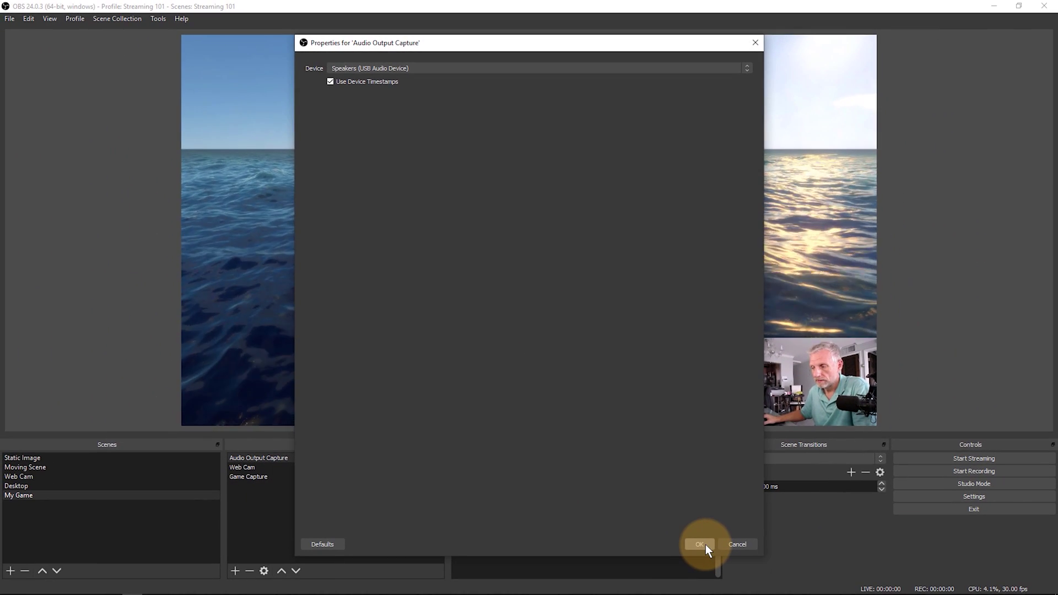
left_click(705, 544)
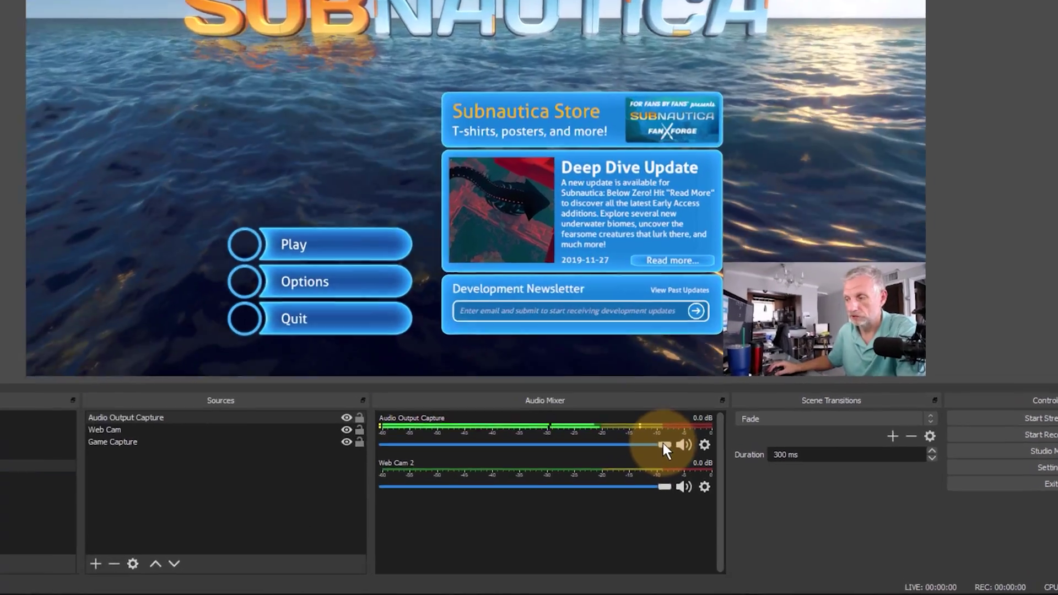
Step: Lower the Audio Output Capture volume and restore it to 0.0 dB, including a brief mute and unmute
left_click_drag(674, 478, 436, 484)
left_click_drag(210, 365, 654, 376)
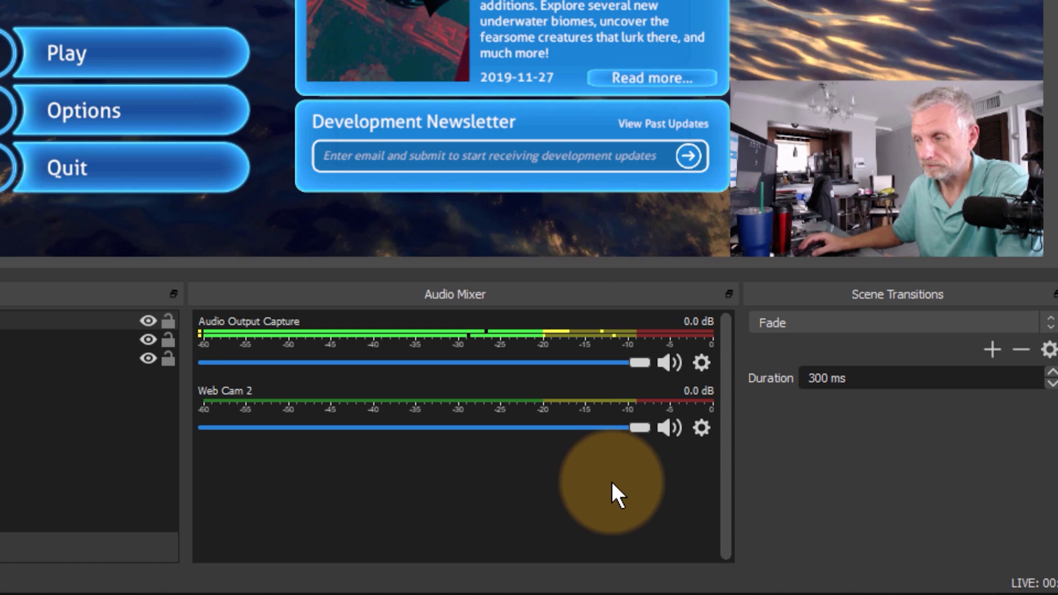
left_click(672, 364)
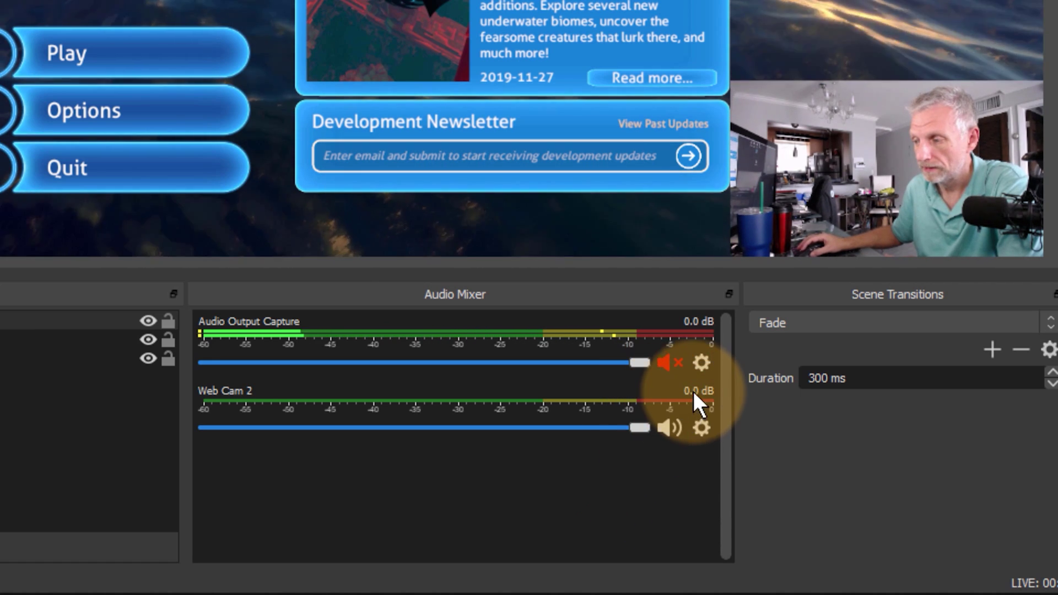
left_click(665, 364)
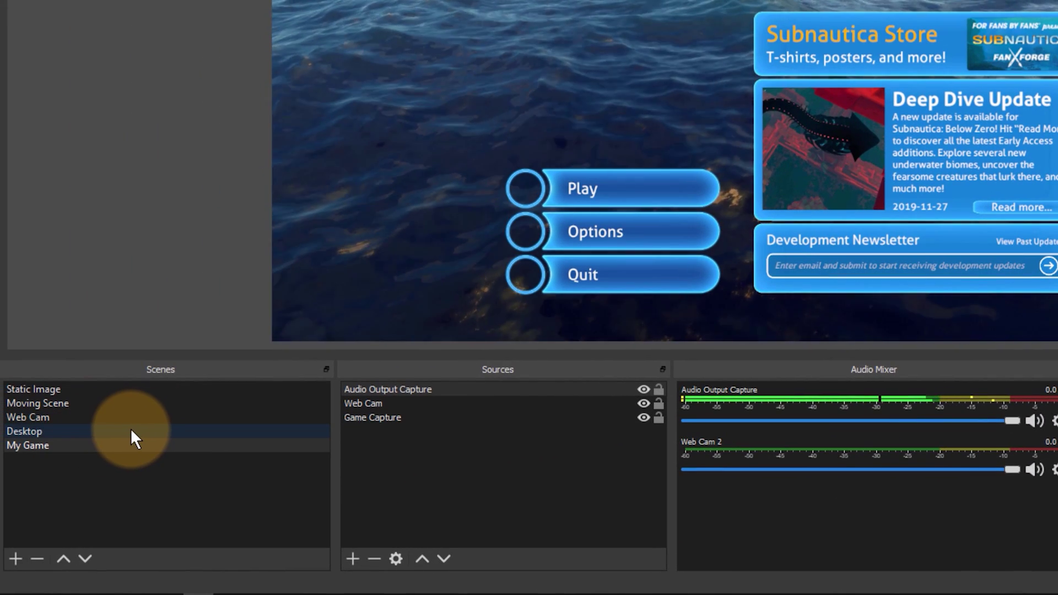
Step: Check the Desktop scene's audio mixer for the game audio and return to the My Game scene
left_click(131, 430)
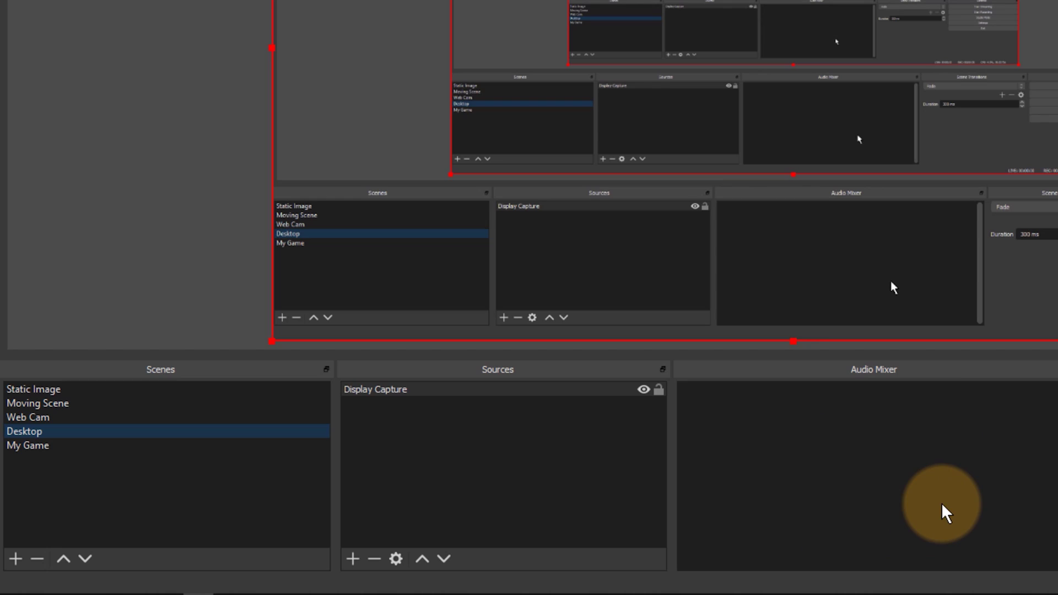
left_click(232, 446)
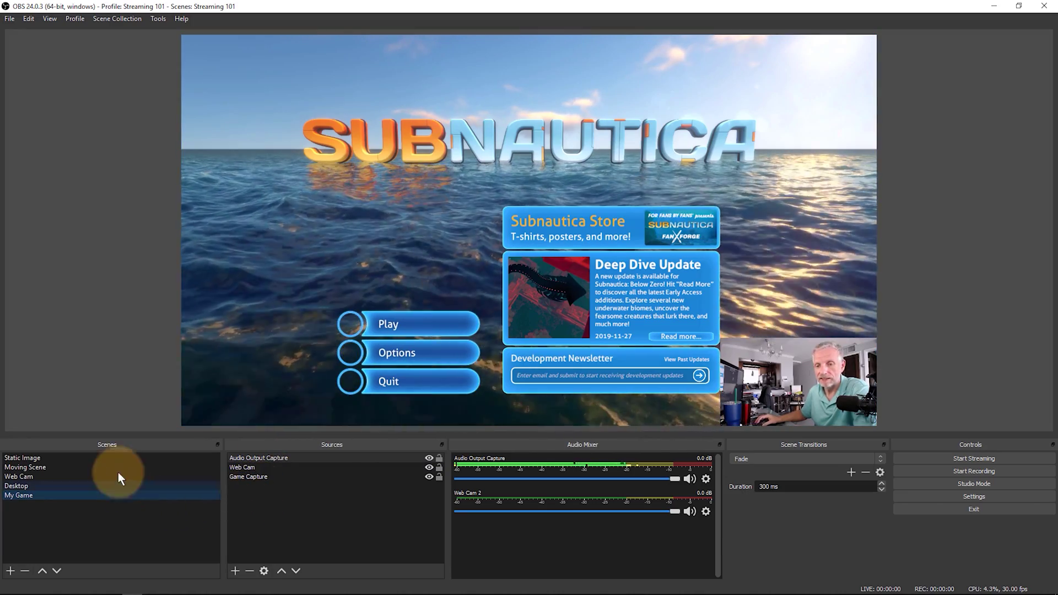
left_click(281, 474)
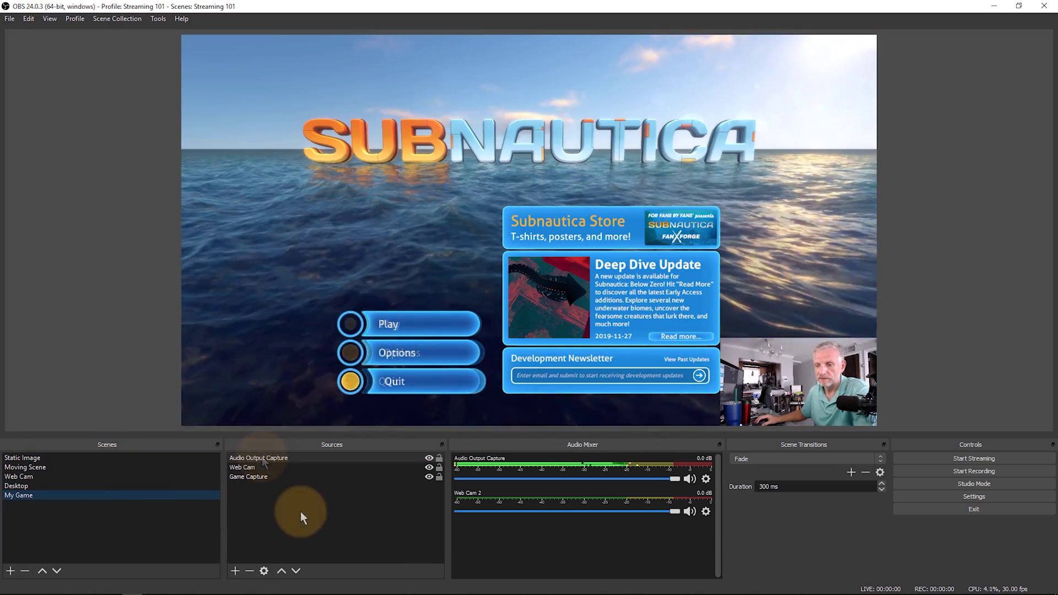
left_click(300, 511)
Step: Remove the Audio Output Capture source from the My Game scene
left_click(307, 459)
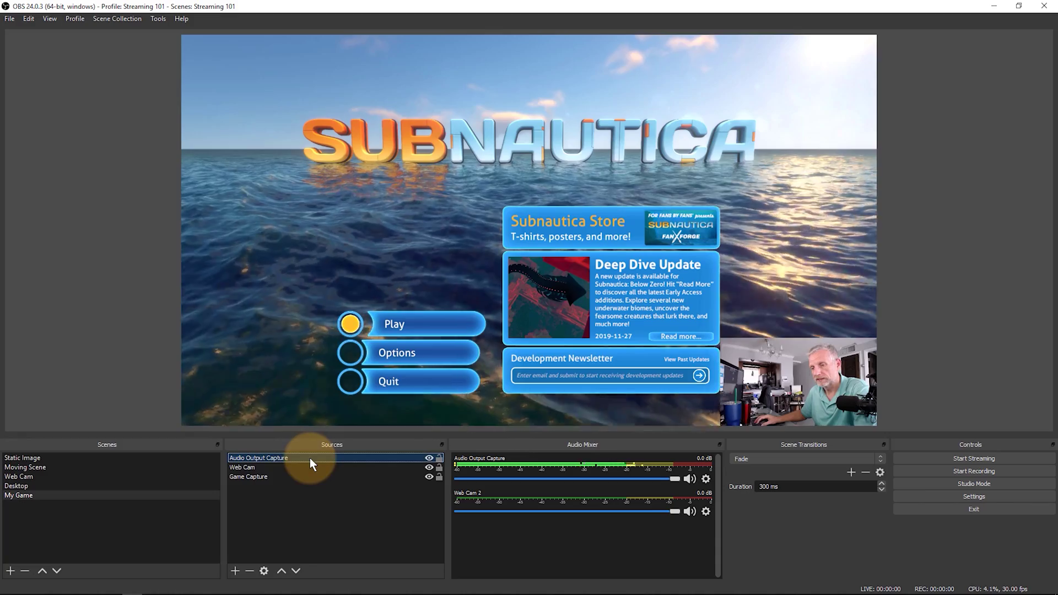
left_click(250, 570)
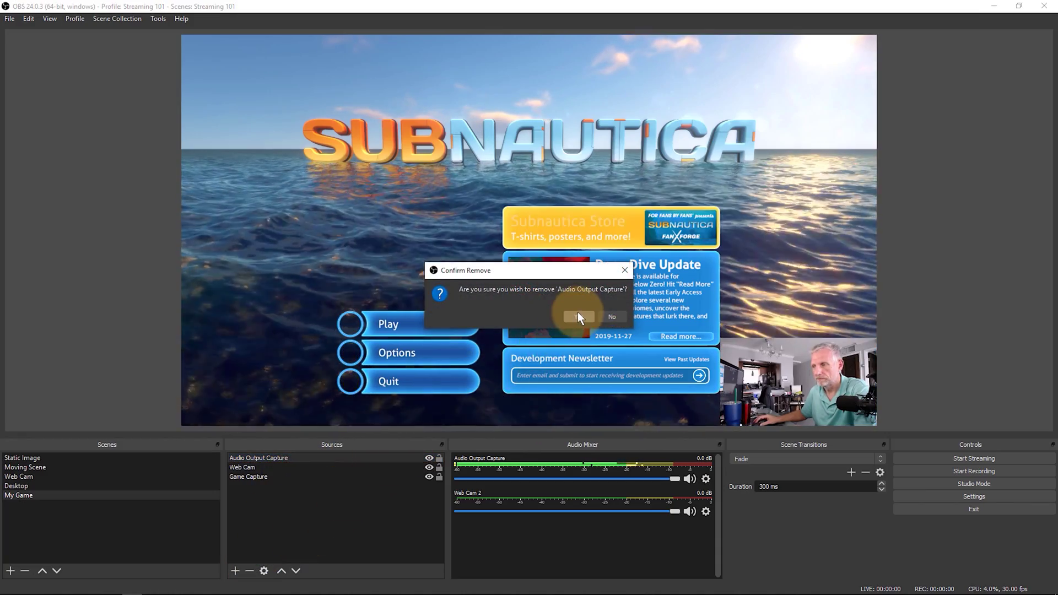
left_click(578, 316)
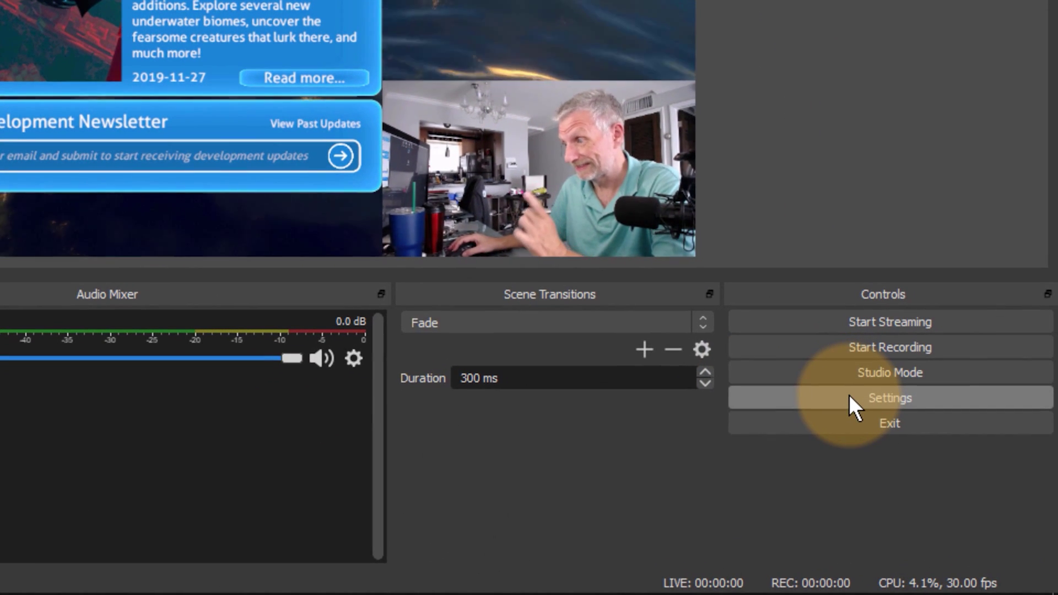
Step: Set the global Desktop Audio device to Speakers (USB Audio Device) in the audio settings and apply the change
left_click(849, 395)
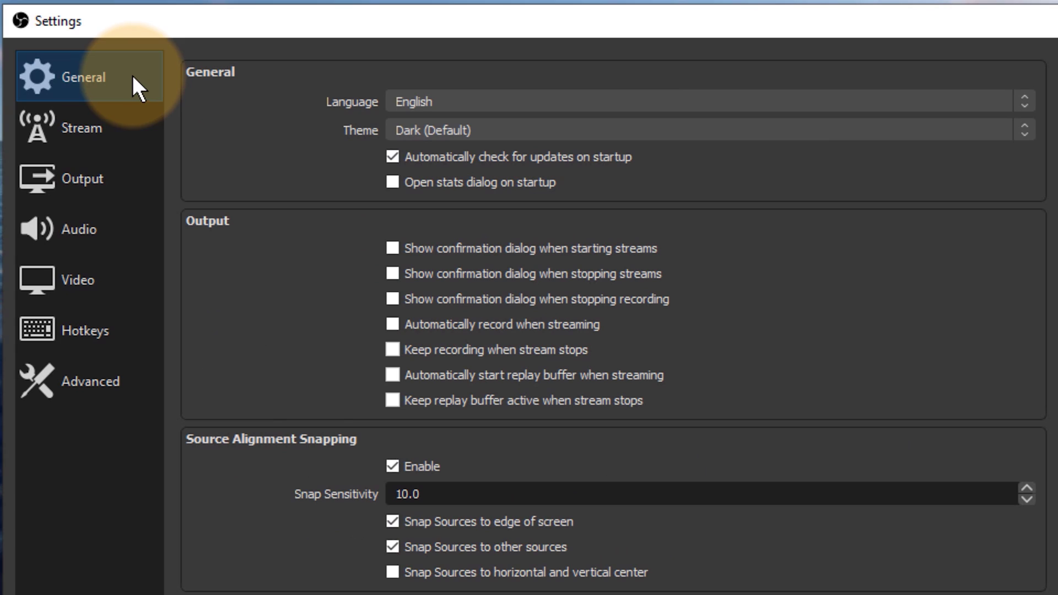
left_click(89, 228)
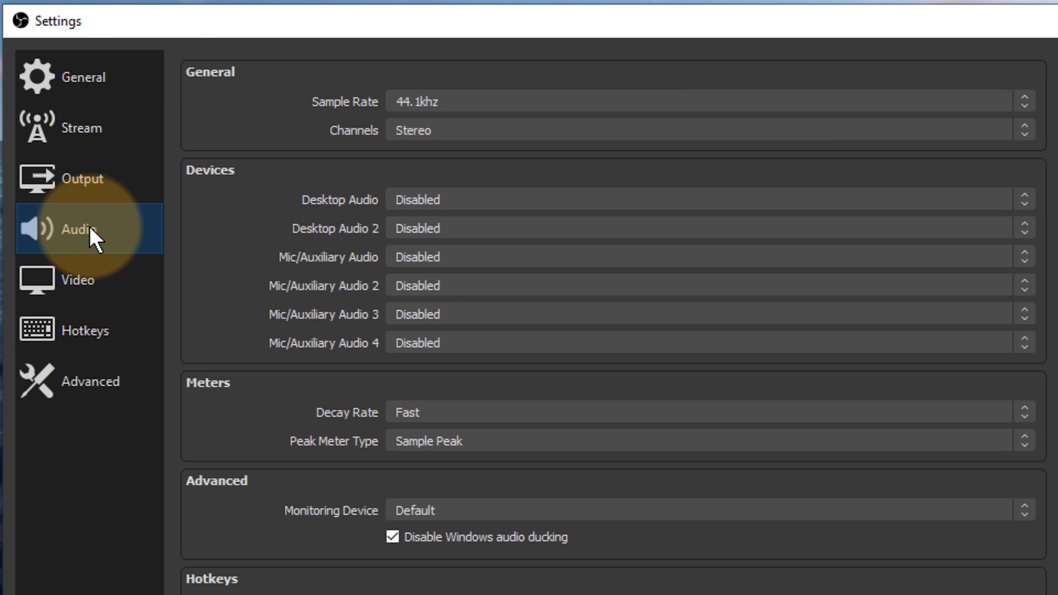
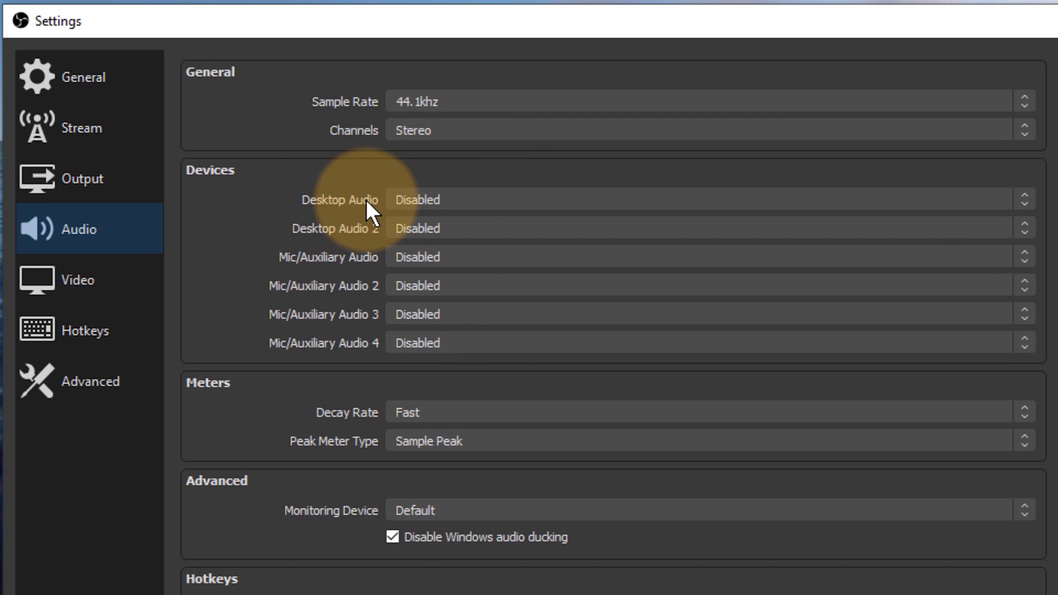
left_click(796, 197)
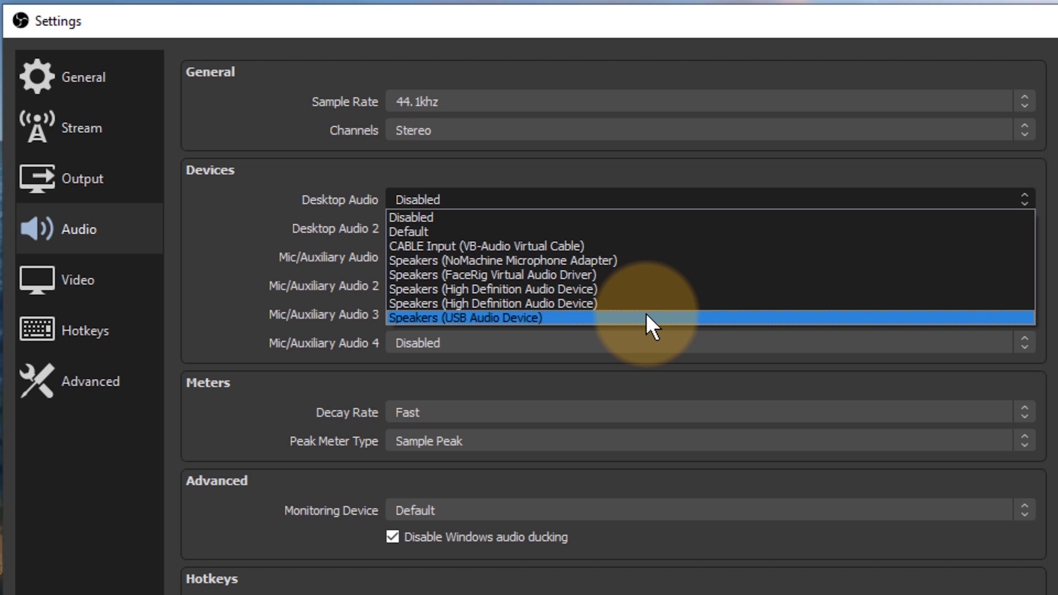
left_click(645, 313)
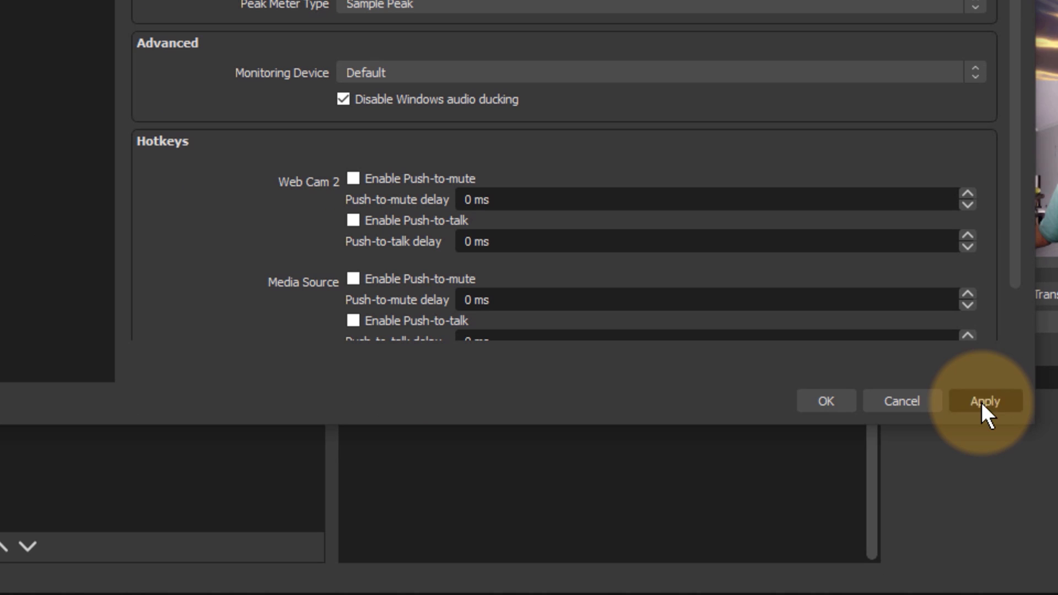
left_click(981, 401)
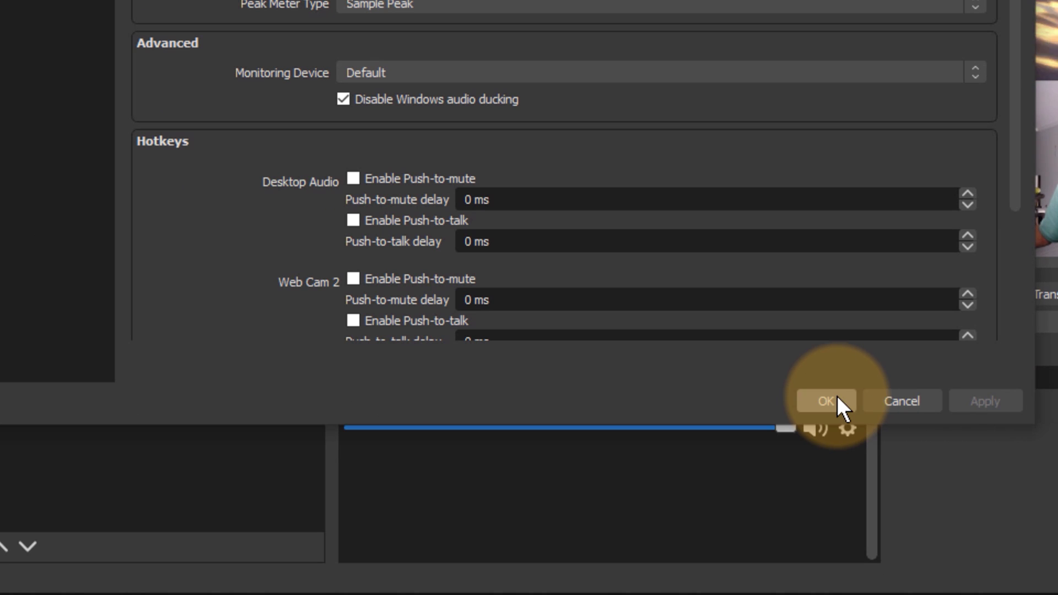
left_click(836, 400)
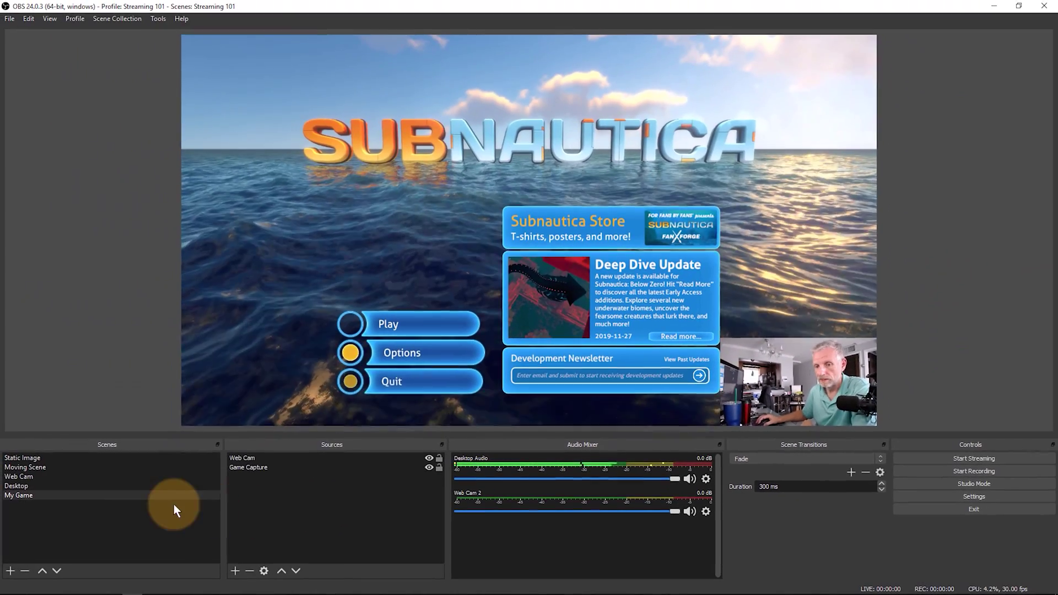
Step: Check the audio mixer for Desktop Audio in the Desktop, Web Cam and My Game scenes, ending on My Game
left_click(131, 485)
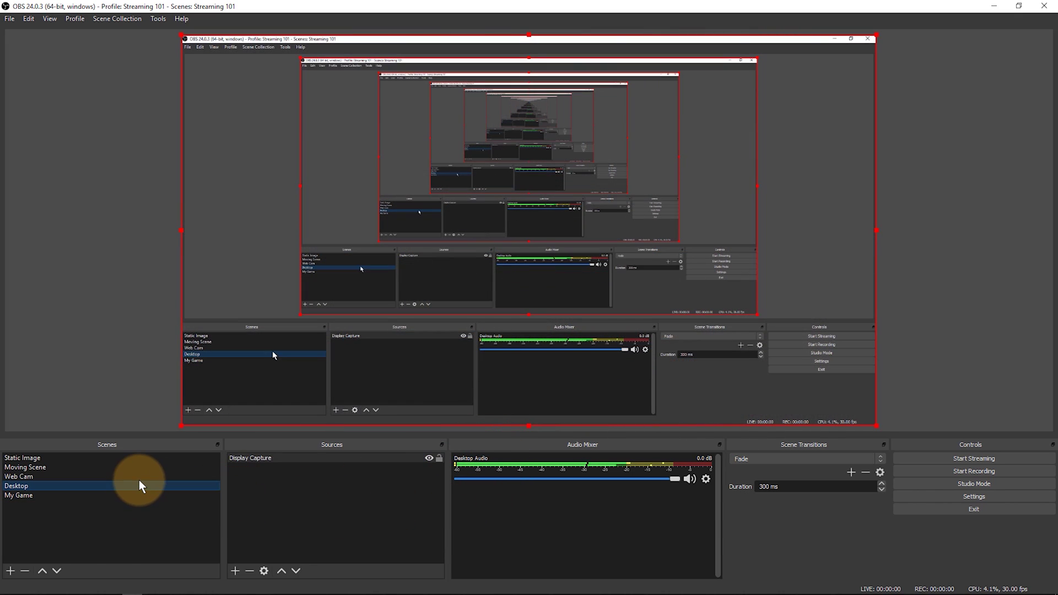
left_click(142, 476)
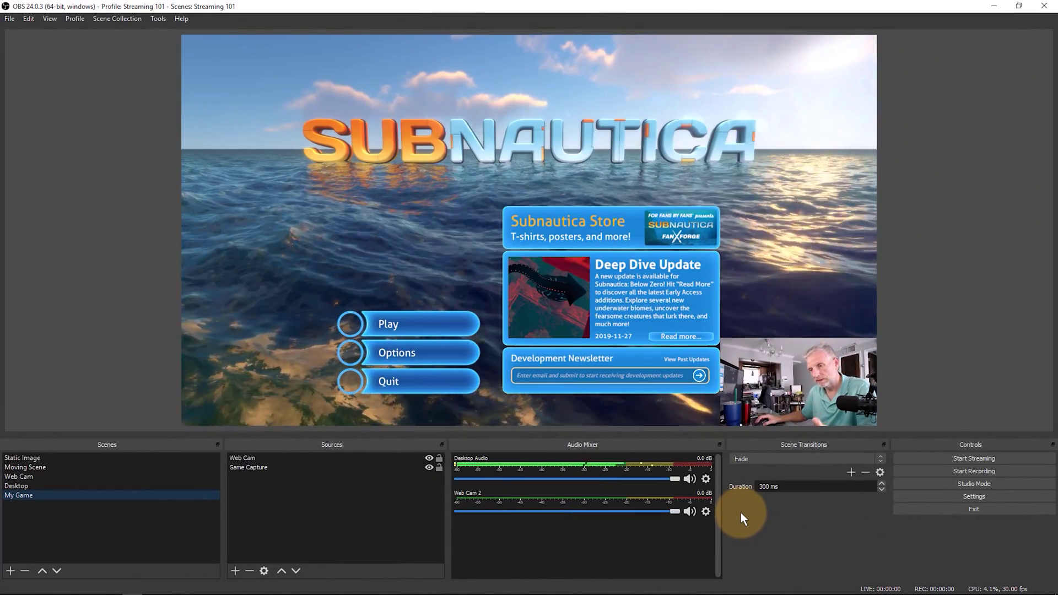
left_click(202, 476)
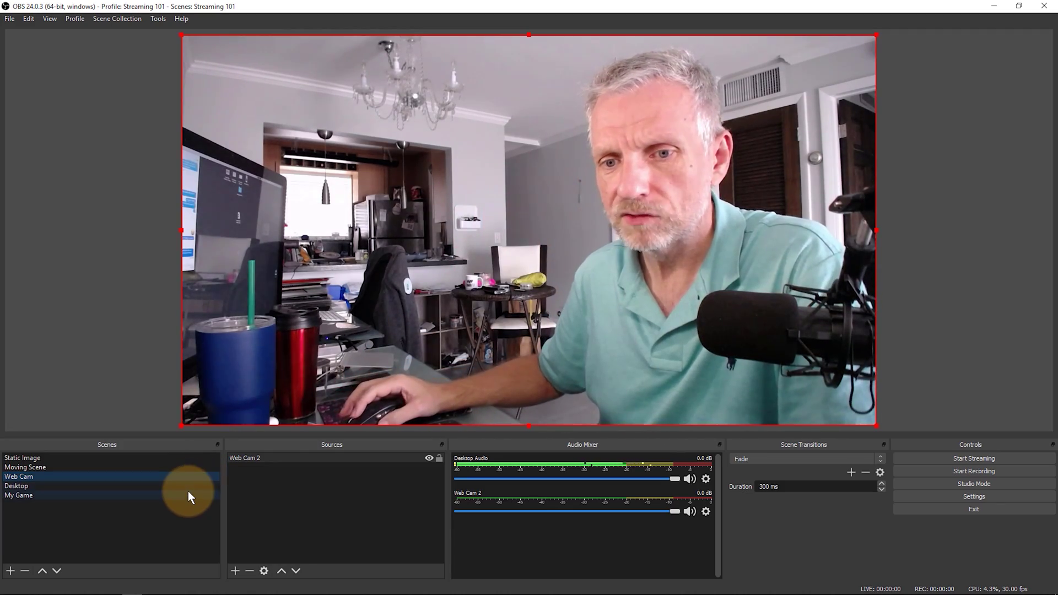
left_click(188, 492)
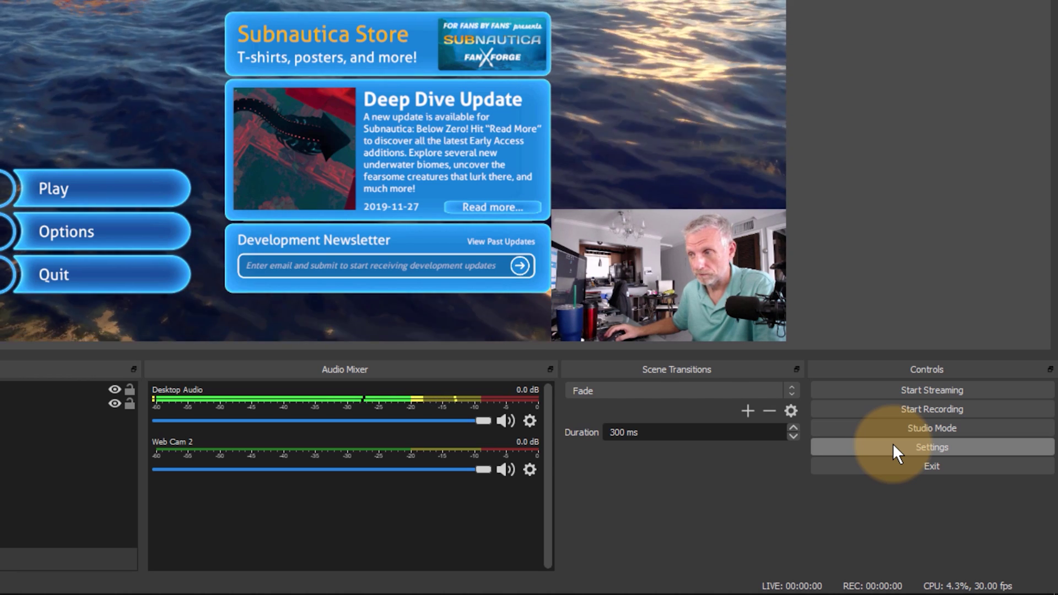
Step: Set the audio monitoring device to Speakers (High Definition Audio Device) in the audio settings and confirm
left_click(893, 447)
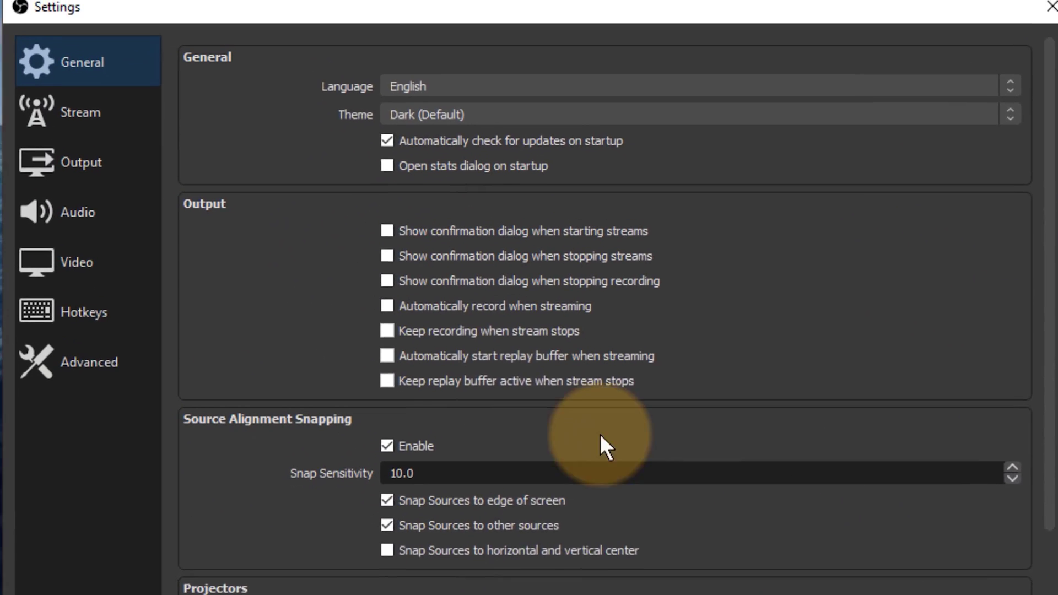
left_click(125, 227)
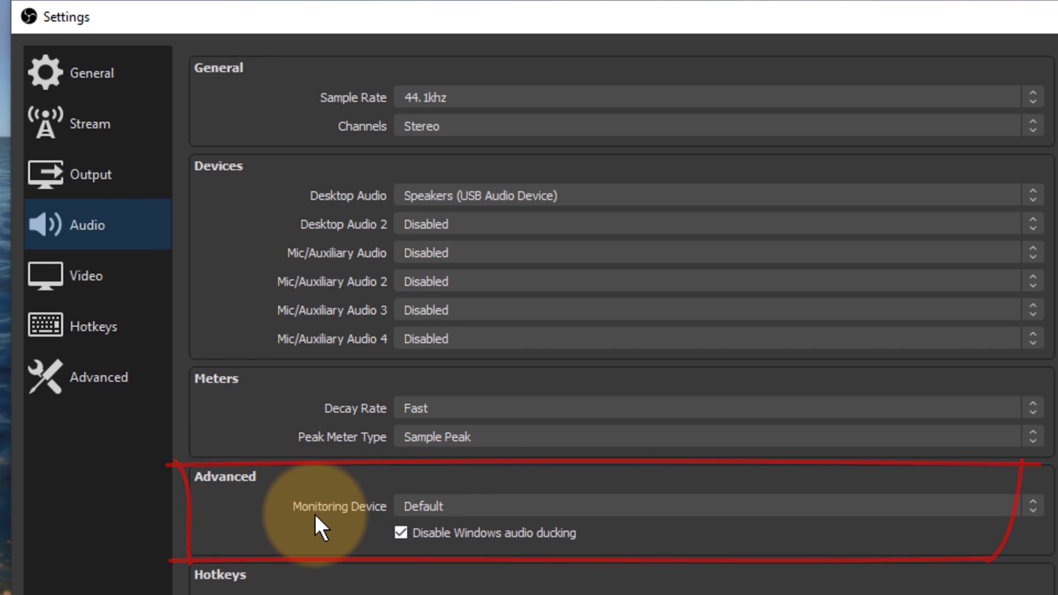
left_click(551, 501)
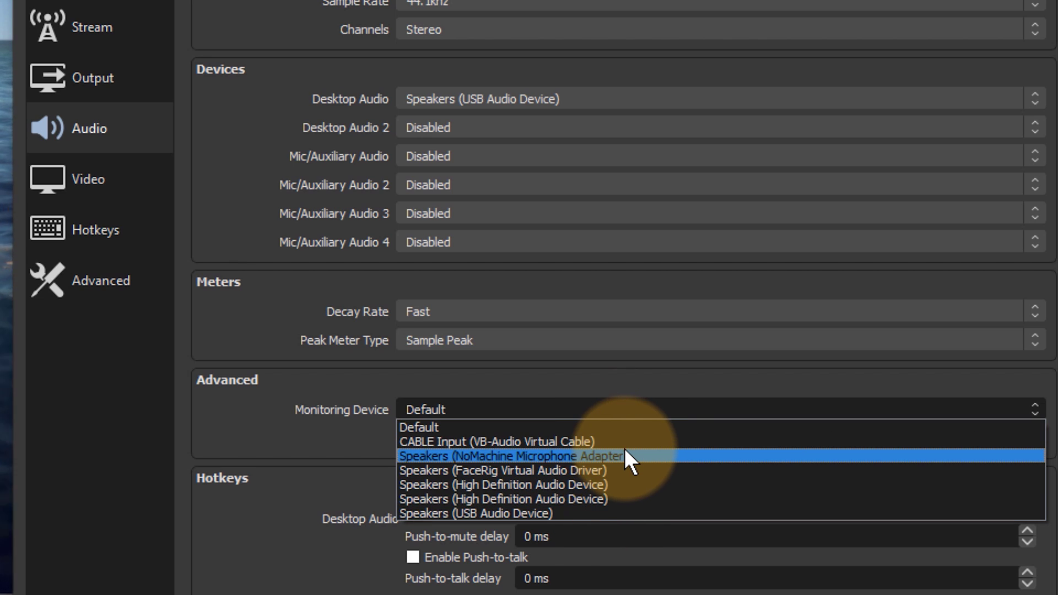
left_click(634, 498)
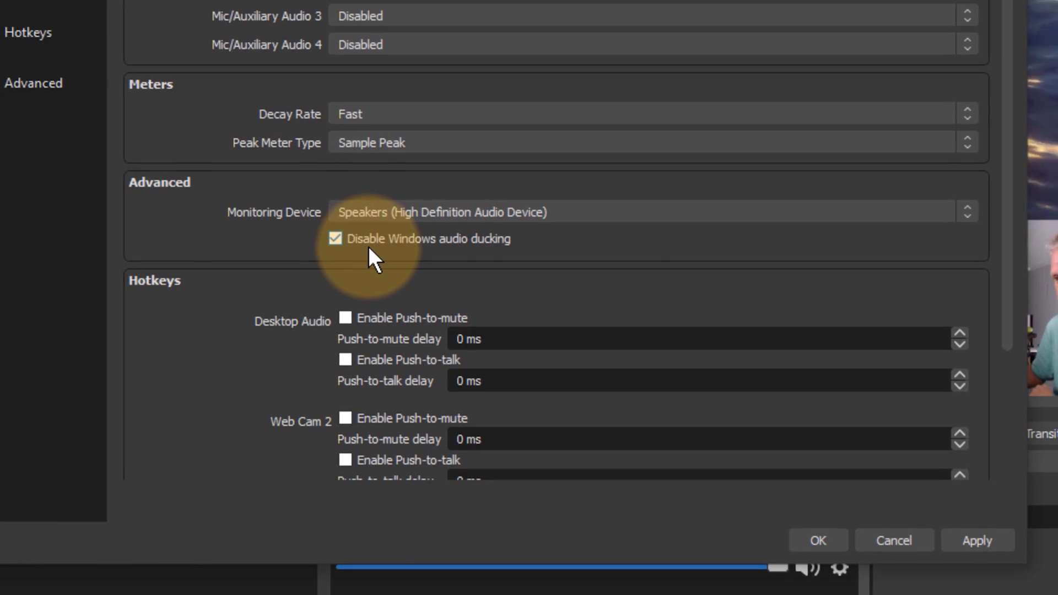
left_click(821, 544)
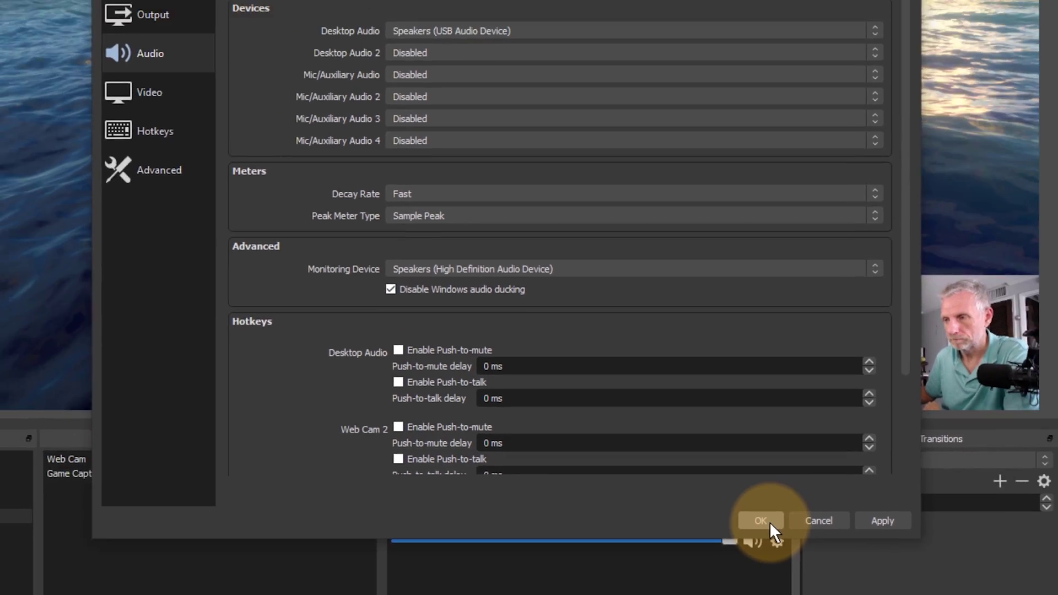
left_click(826, 543)
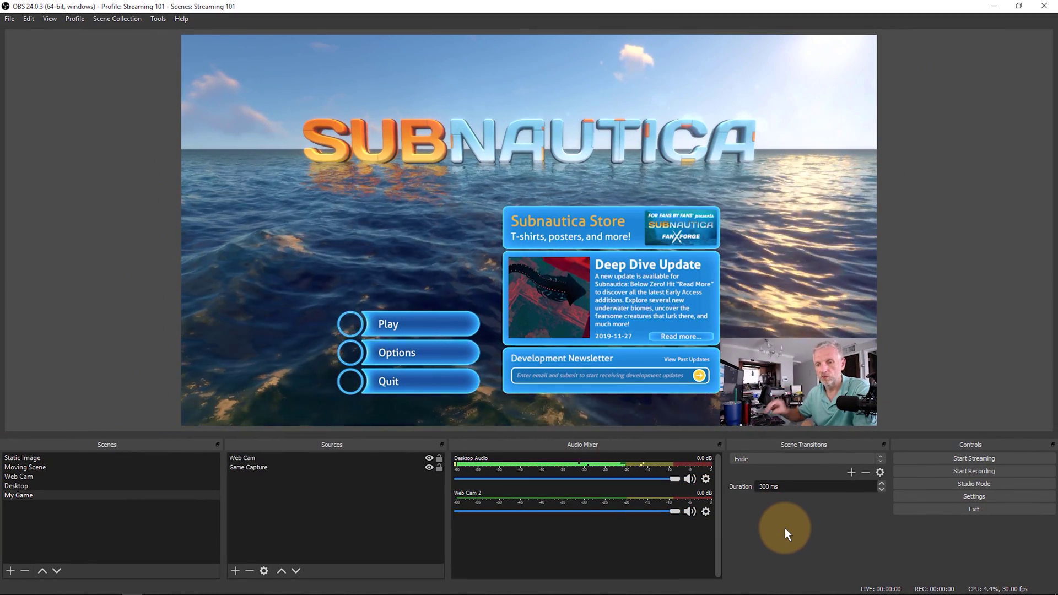
Step: In the Web Cam scene, set the Desktop Audio monitoring to Monitor and Output in the Advanced Audio Properties
left_click(61, 476)
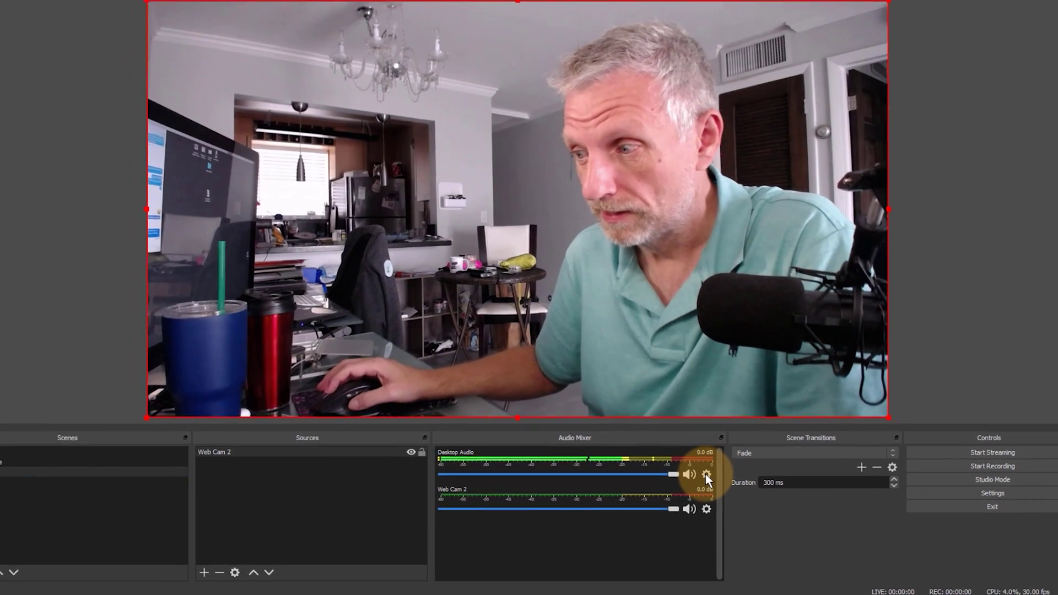
left_click(706, 480)
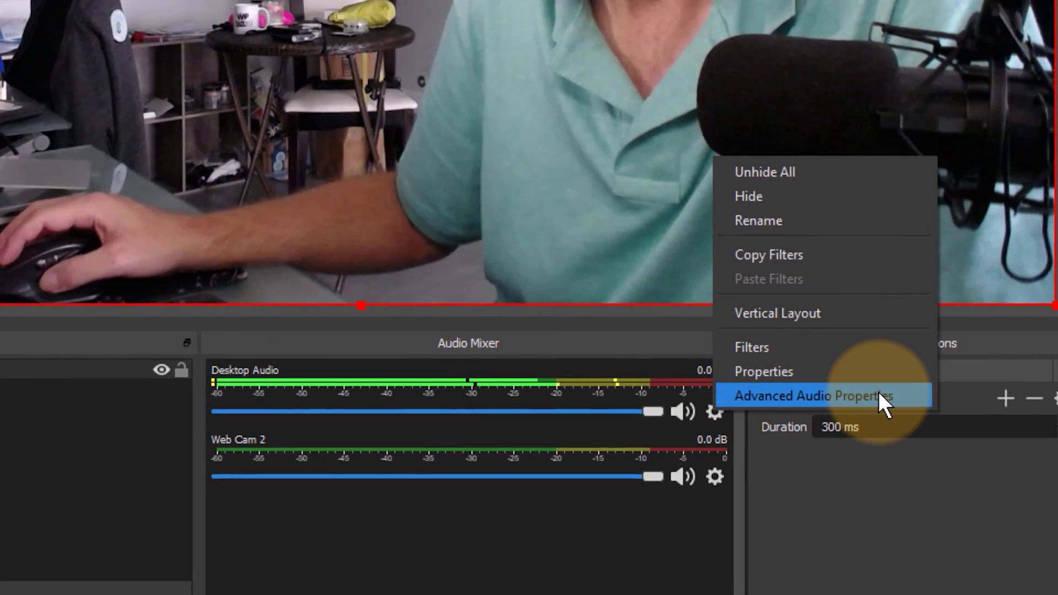
left_click(881, 394)
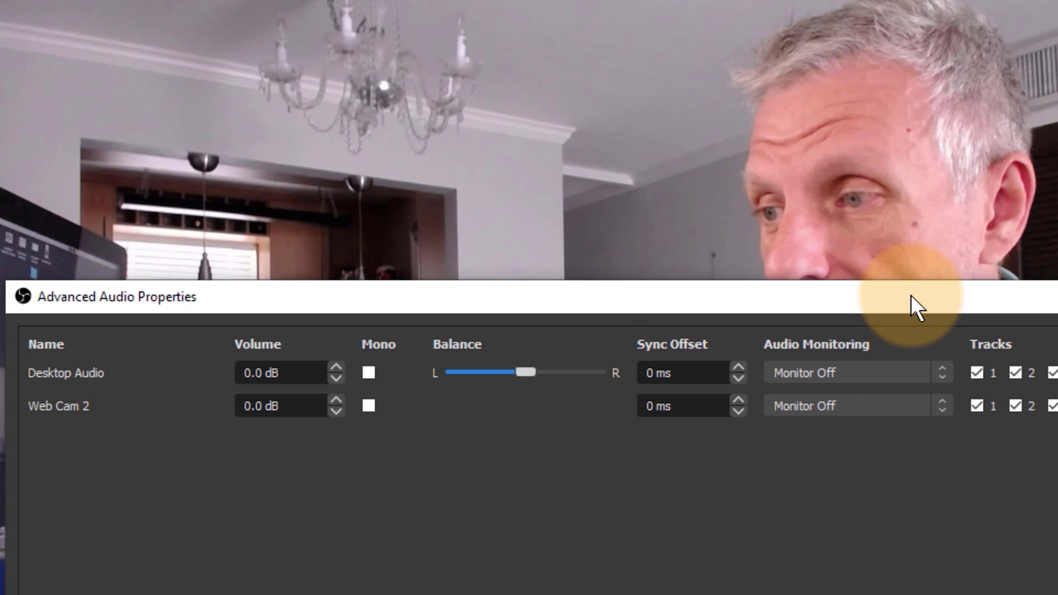
left_click_drag(899, 273, 921, 109)
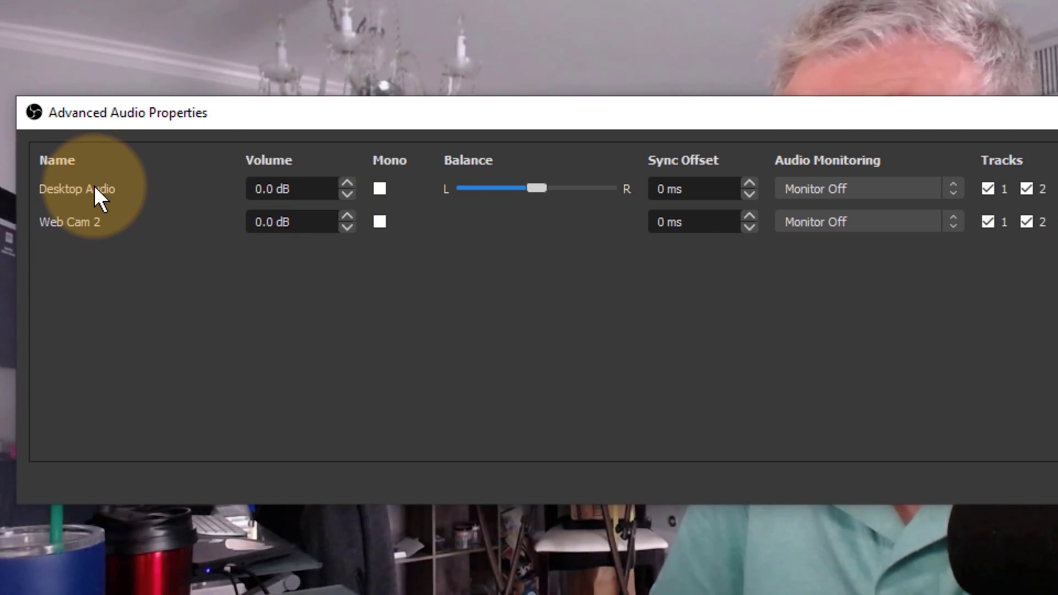
left_click(958, 186)
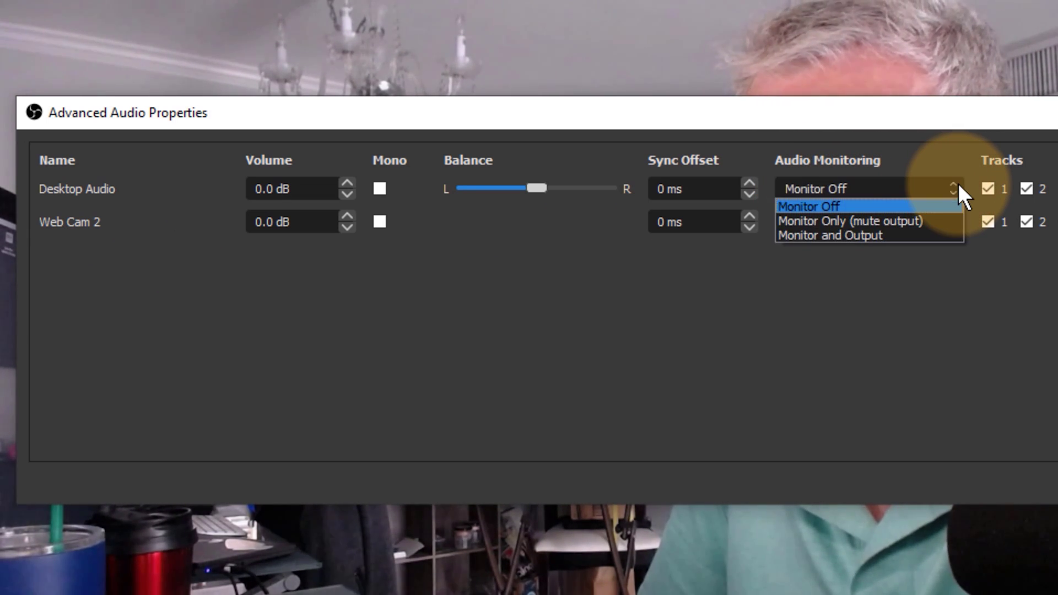
left_click(933, 234)
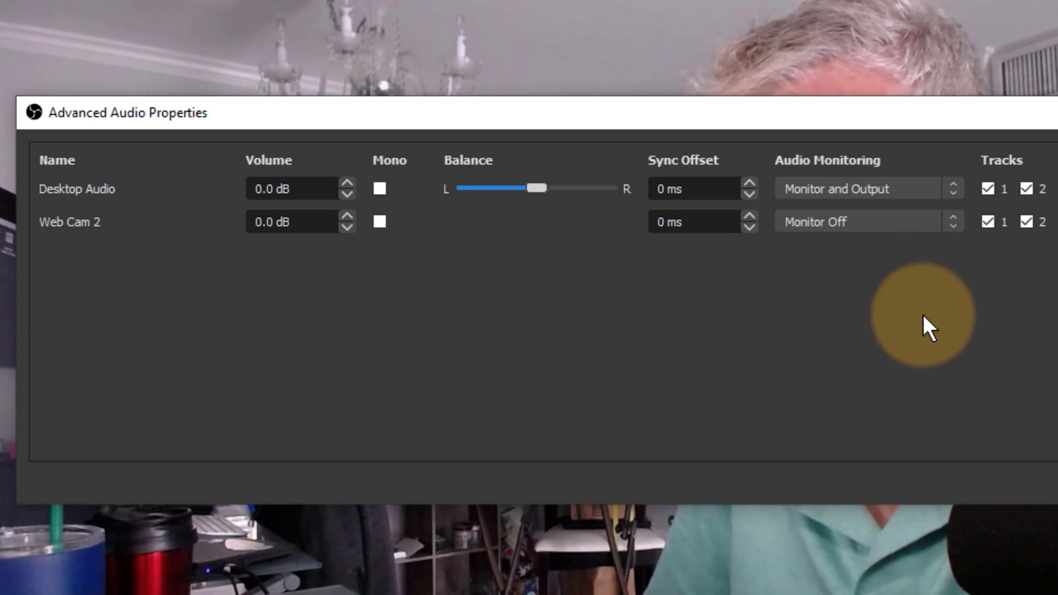
left_click(952, 183)
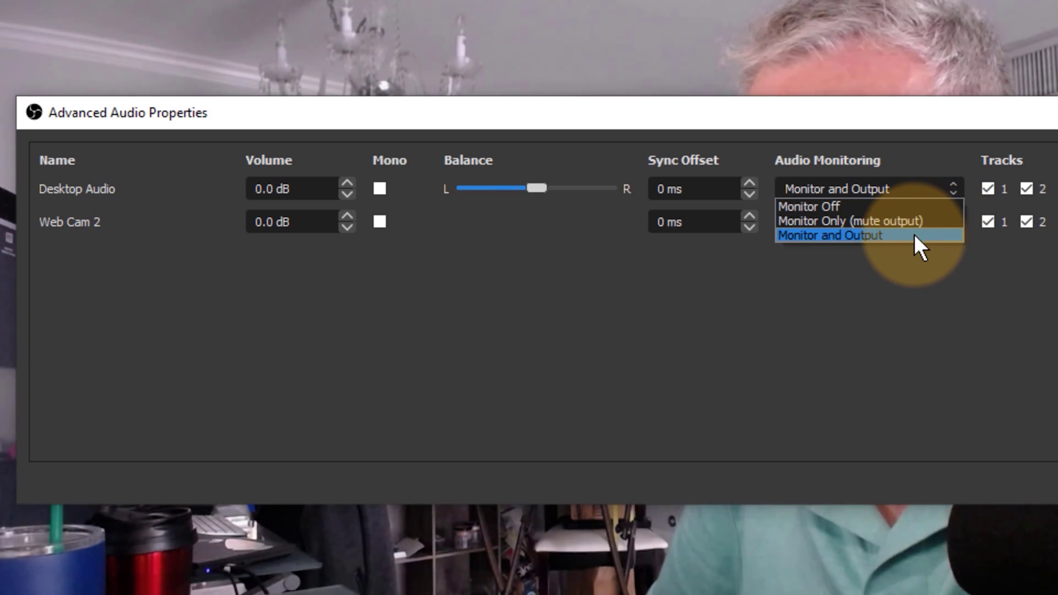
left_click(941, 312)
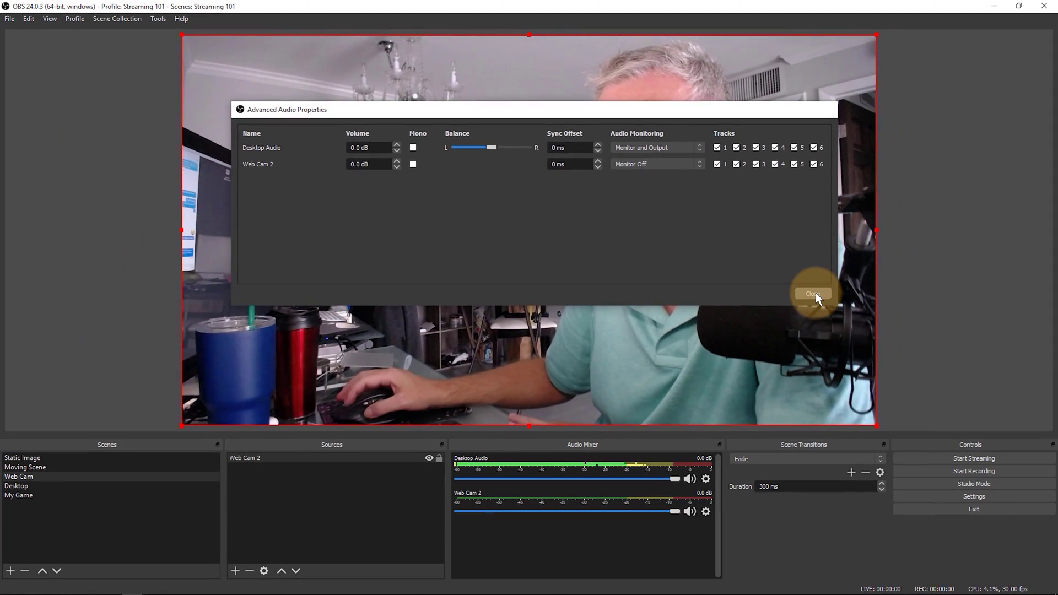
left_click(815, 293)
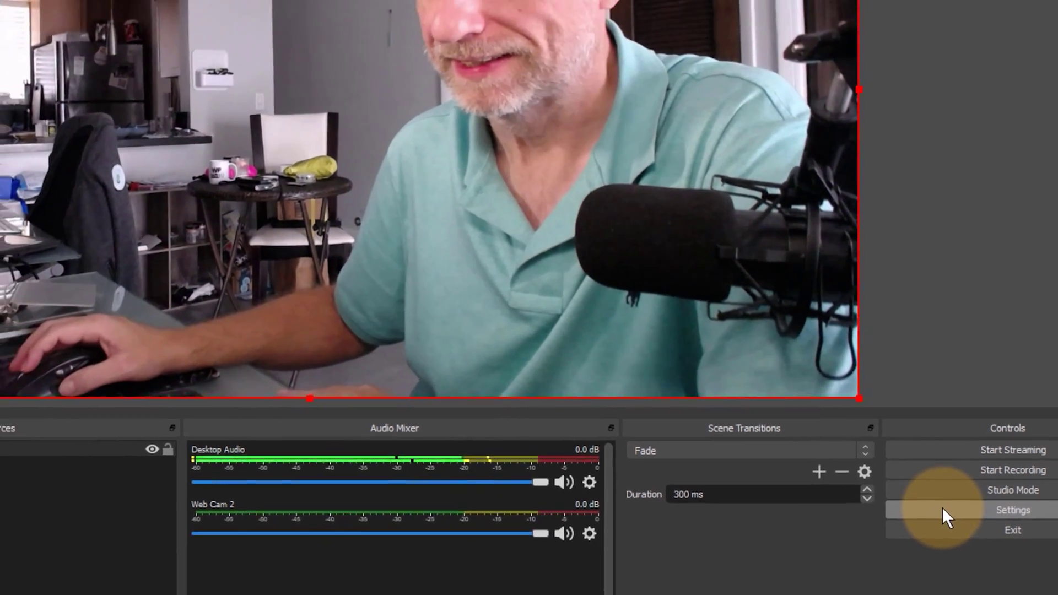
Step: Set the global Mic/Auxiliary Audio device to Microphone (2- USB PnP Audio Device) in the audio settings and confirm
left_click(864, 444)
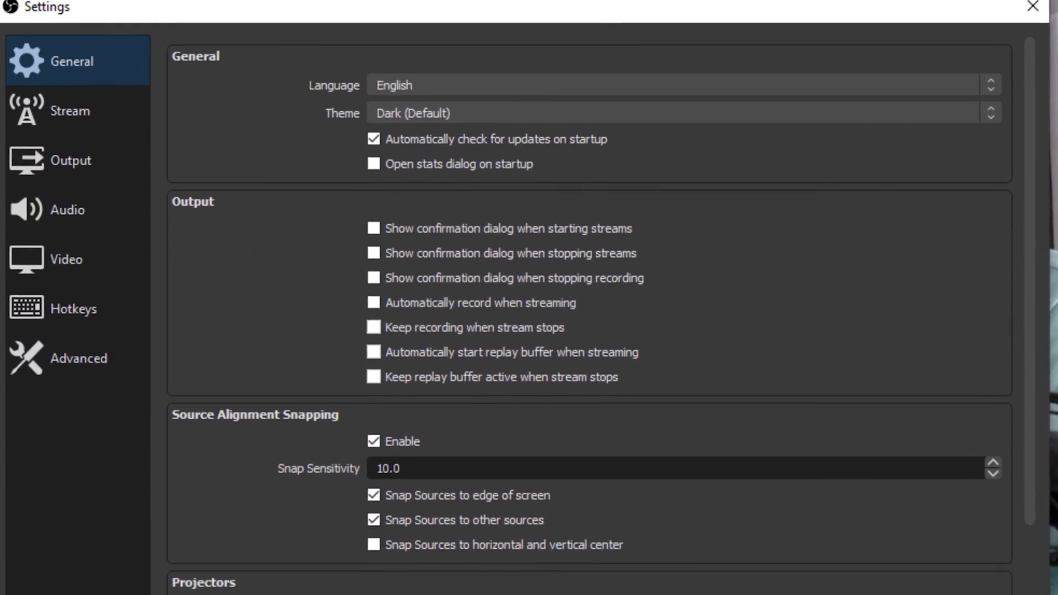
left_click(128, 235)
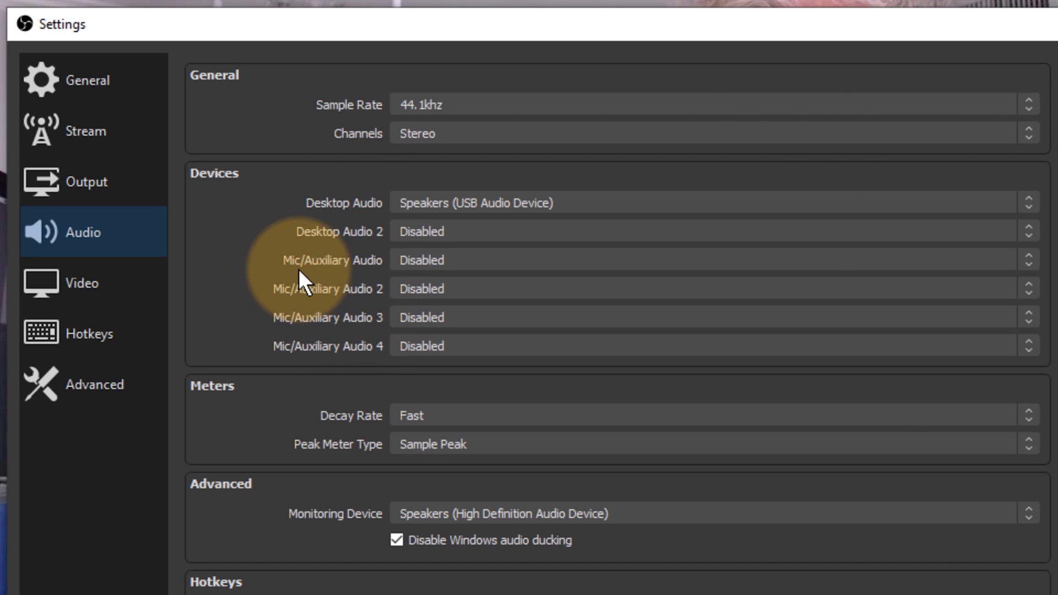
left_click(556, 261)
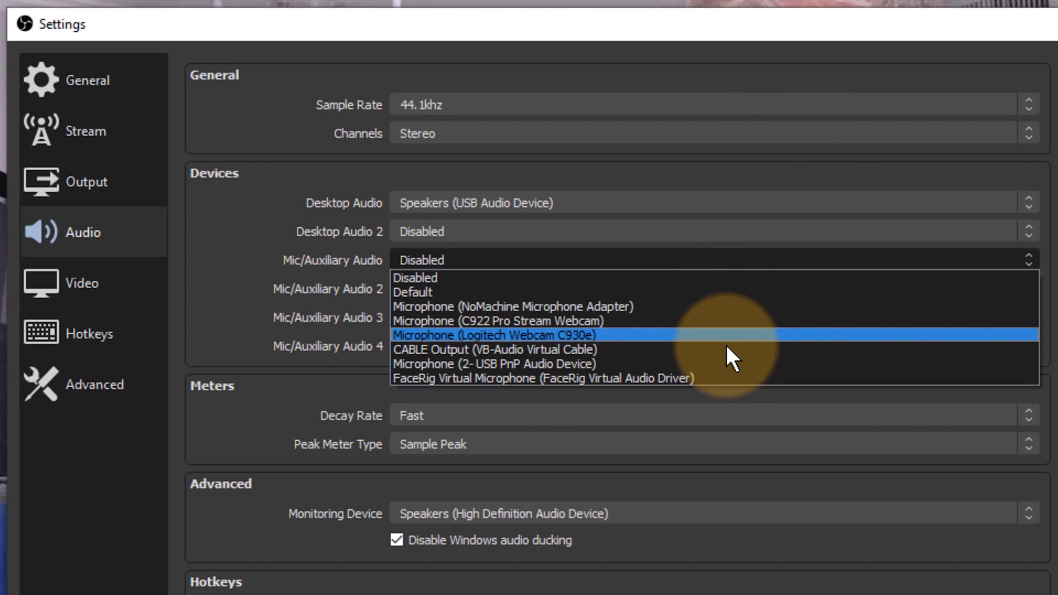
left_click(590, 363)
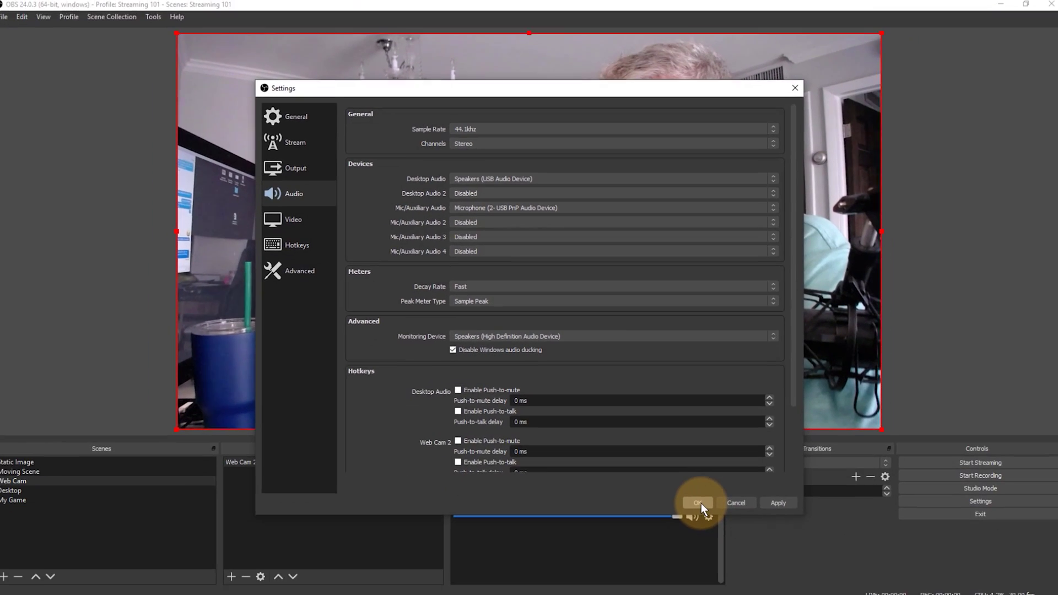
left_click(700, 503)
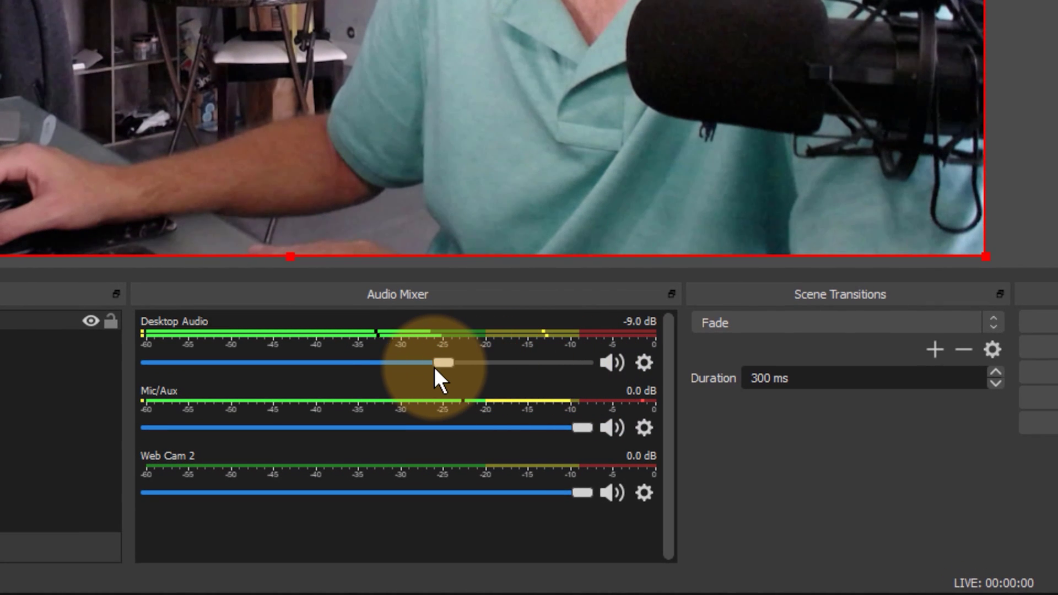
Step: Set the mixer volumes to -15.0 dB for Desktop Audio and 0.0 dB for Mic/Aux
left_click_drag(433, 365, 392, 366)
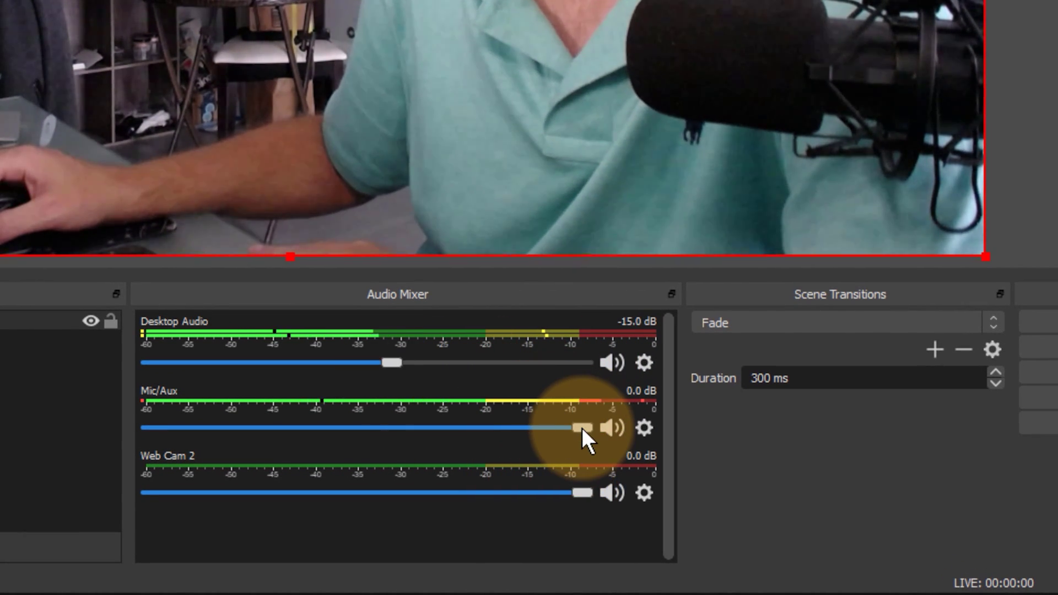
left_click_drag(582, 429, 604, 438)
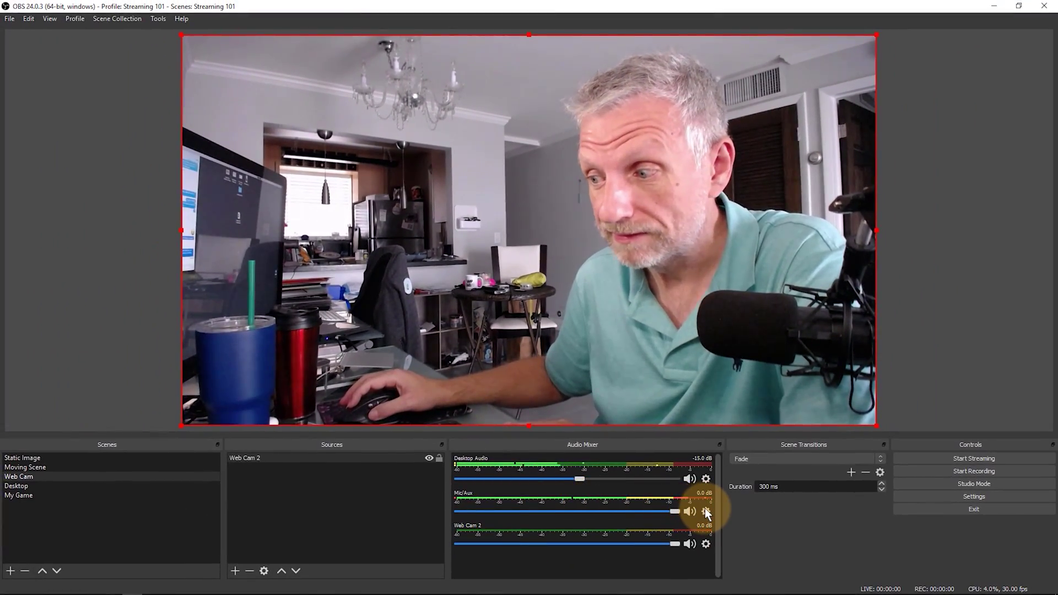
Step: Examine the audio monitoring options for Mic/Aux in the Advanced Audio Properties without changing the selection
left_click(705, 512)
left_click(727, 500)
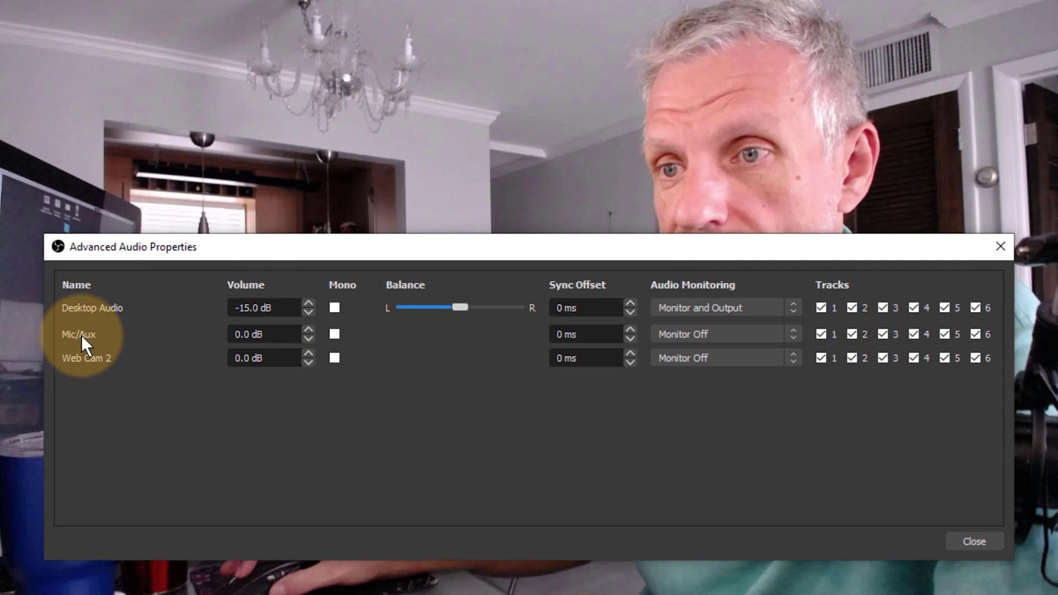
left_click(793, 335)
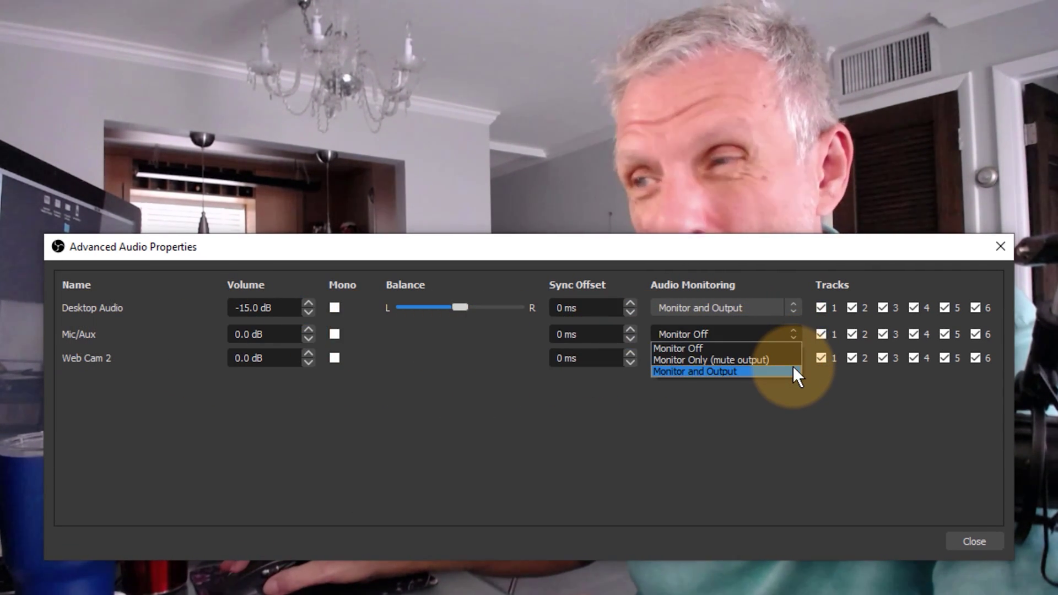
left_click(769, 242)
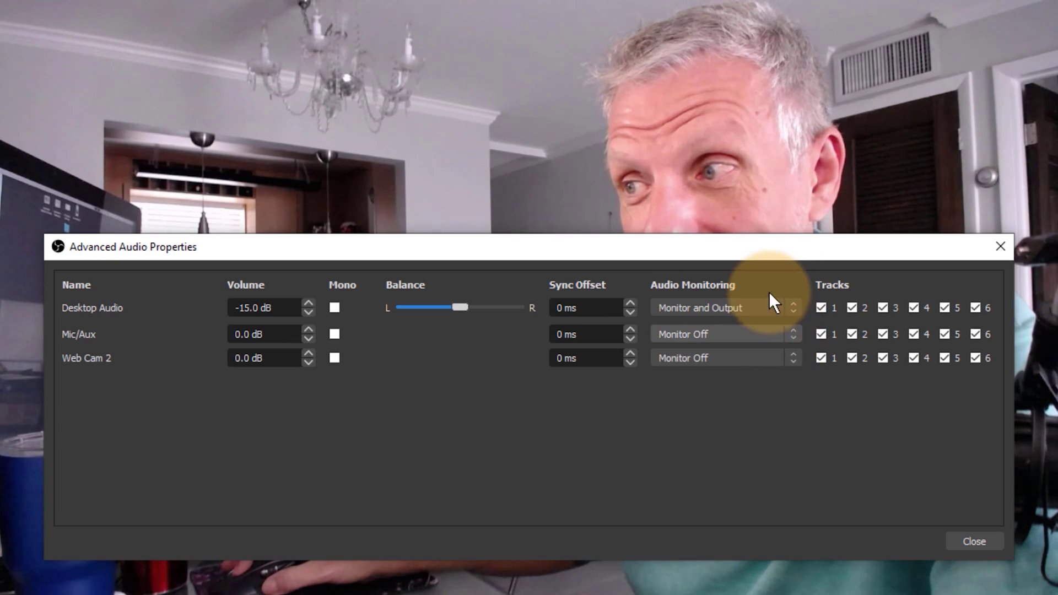